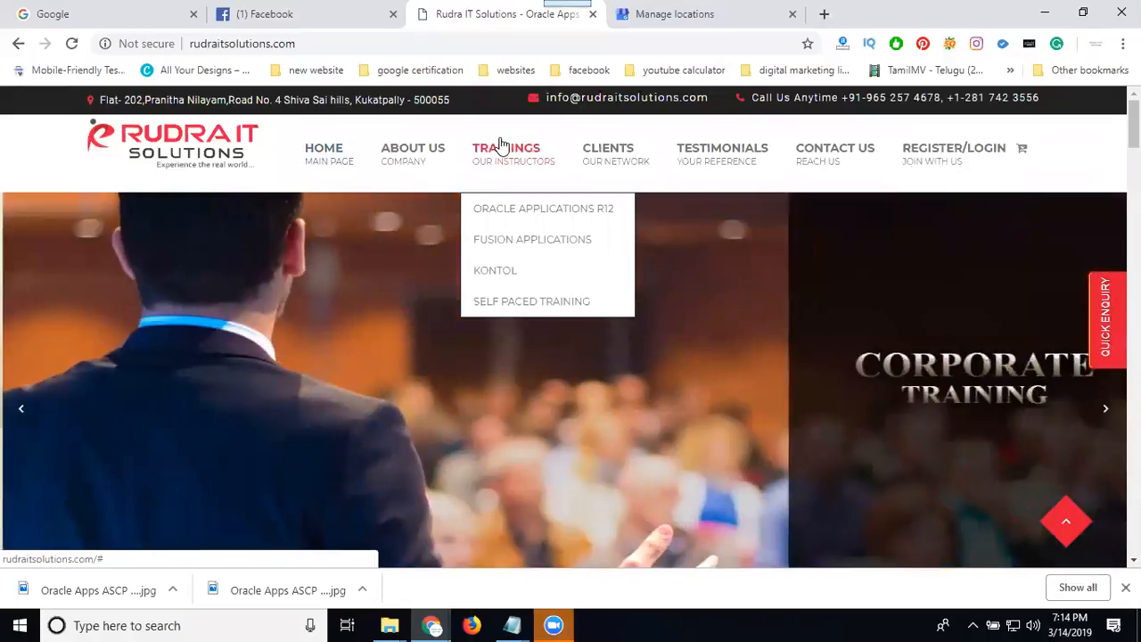
# Open the Rudra IT Solutions location from the Google My Business locations list.
pyautogui.click(657, 14)
pyautogui.click(371, 463)
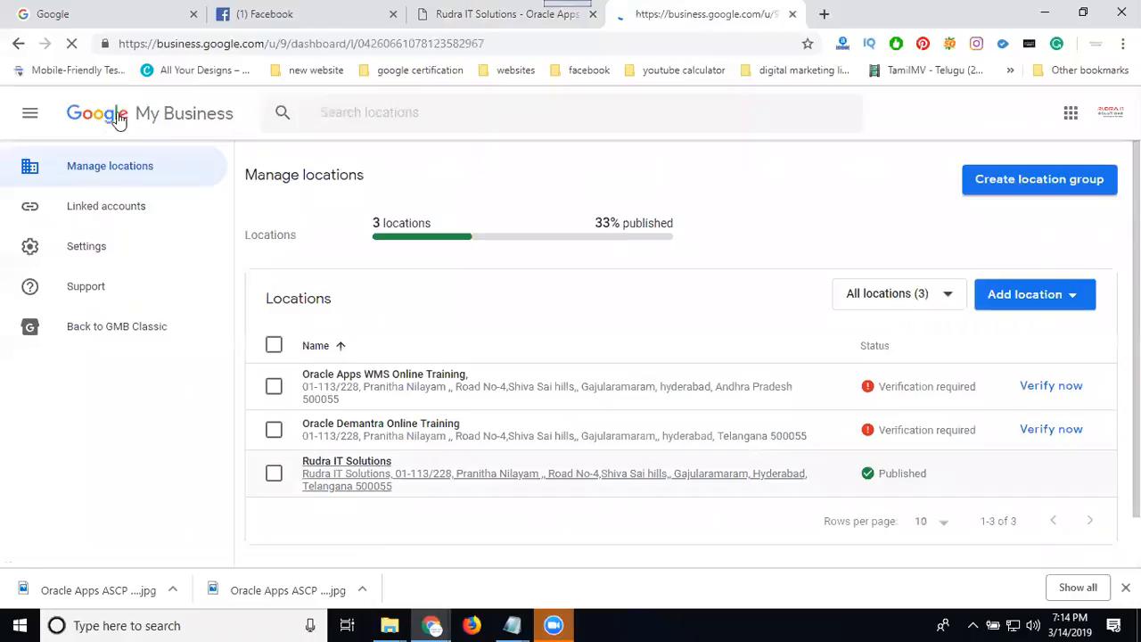
# Search Google for "rudra it solutions" and look over the business listing in the results.
pyautogui.click(101, 20)
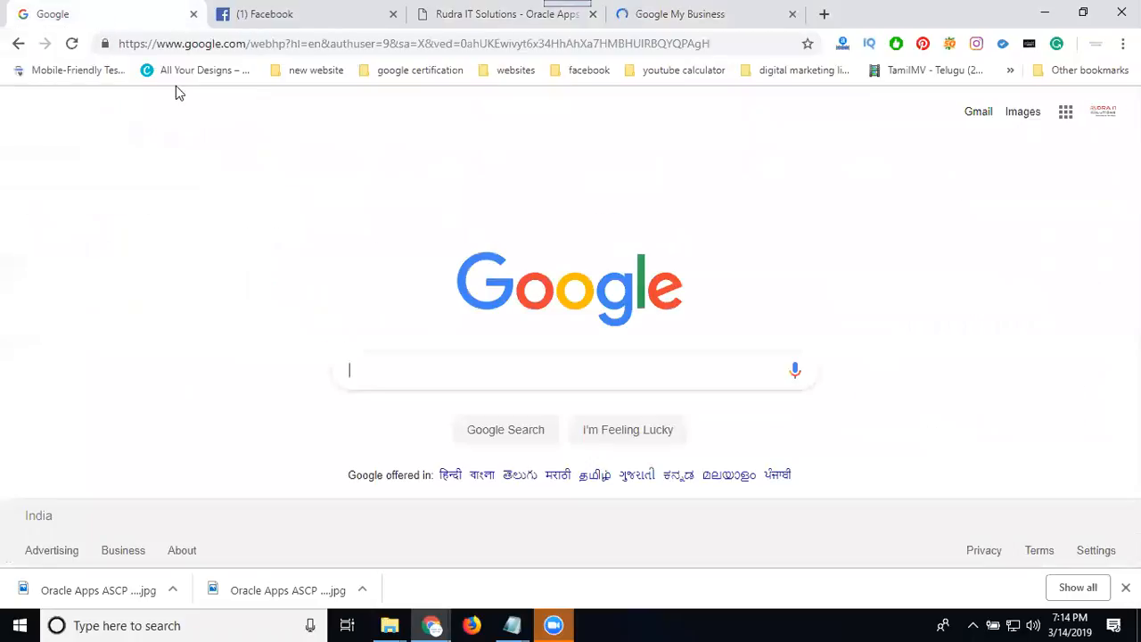
pyautogui.write('rudra it solutions')
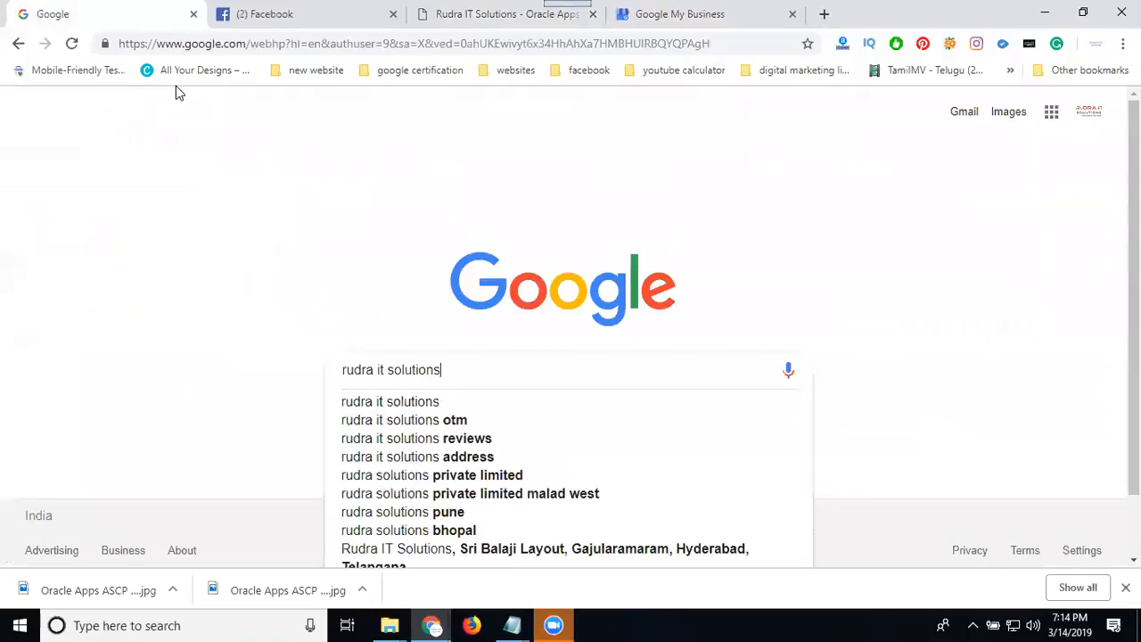
pyautogui.press('Return')
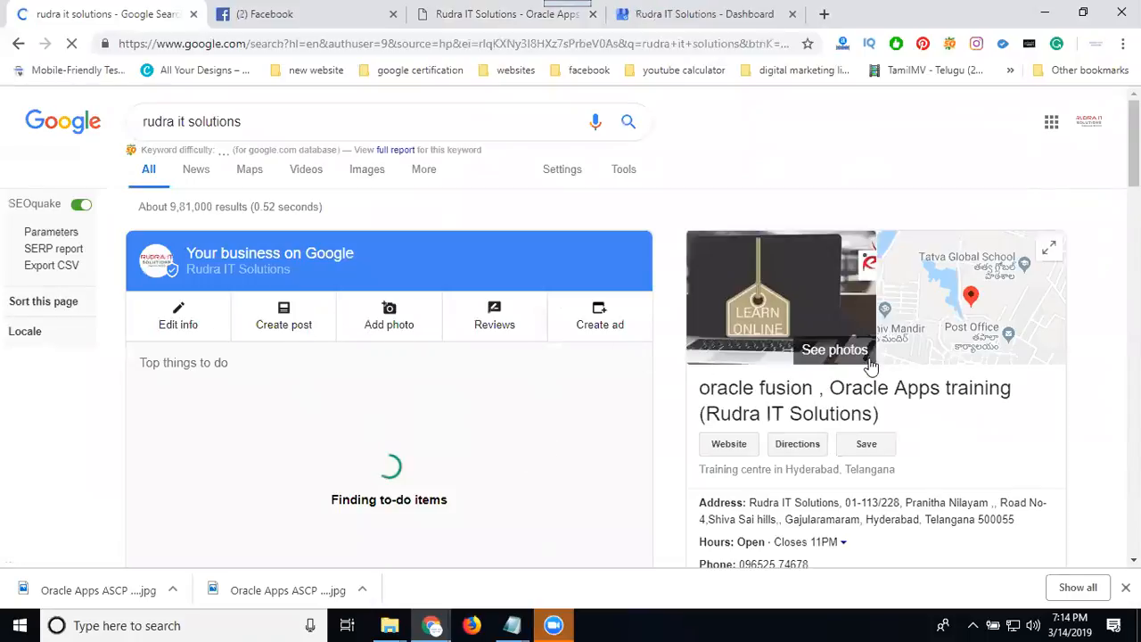
pyautogui.scroll(-4, 886, 371)
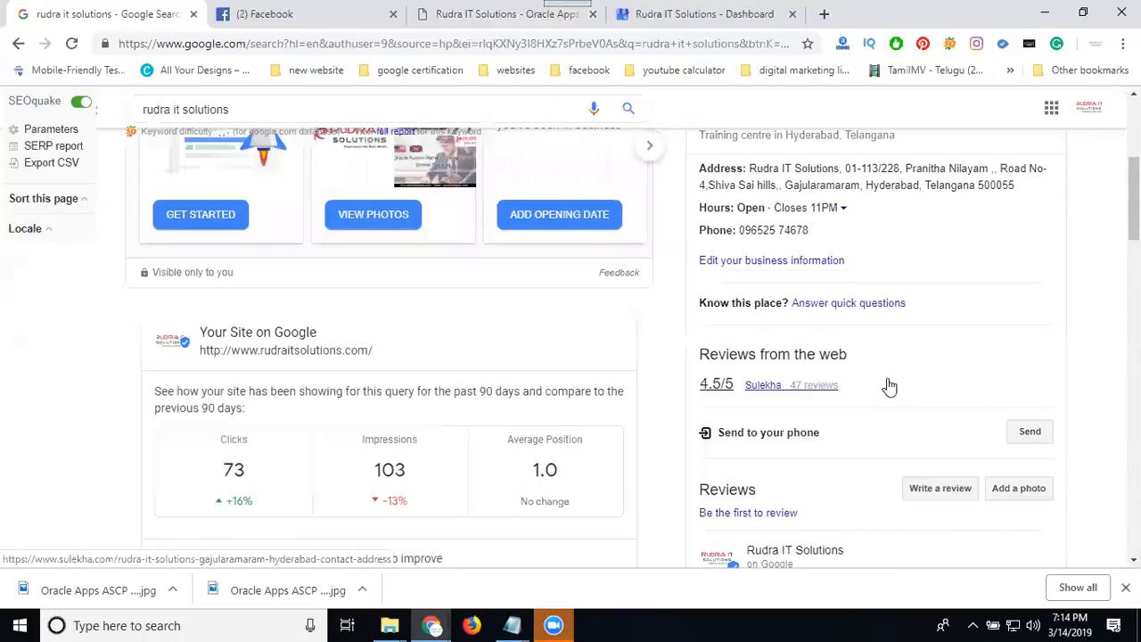
# Create an Event post for Rudra IT Solutions in Google My Business and add the "Oracle Apps training demo 16" image.
pyautogui.click(675, 15)
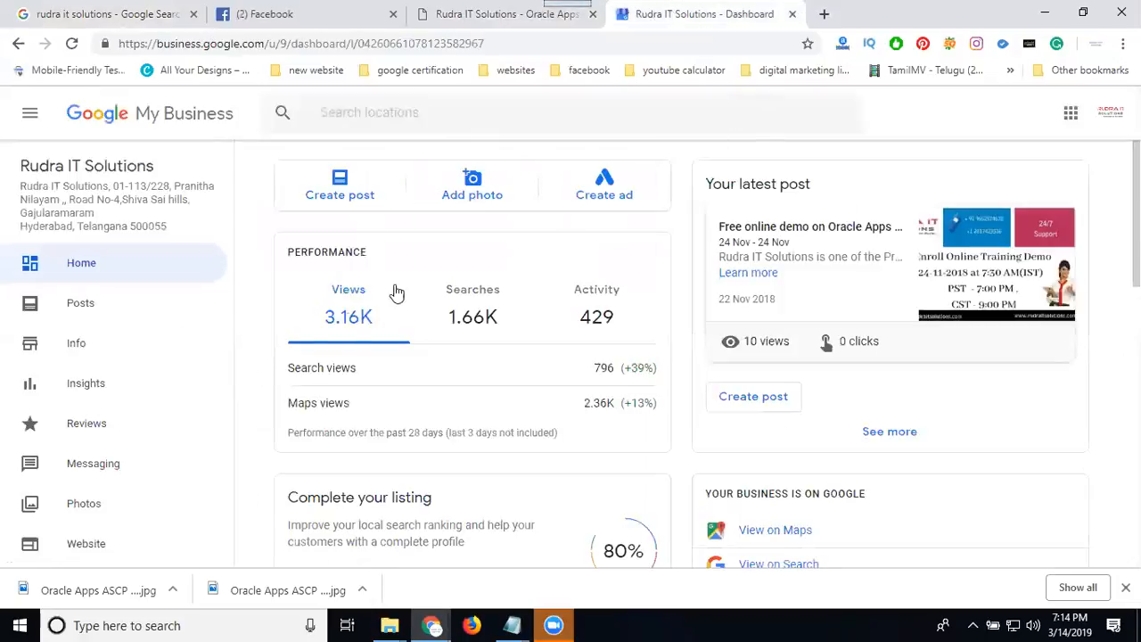
pyautogui.click(359, 198)
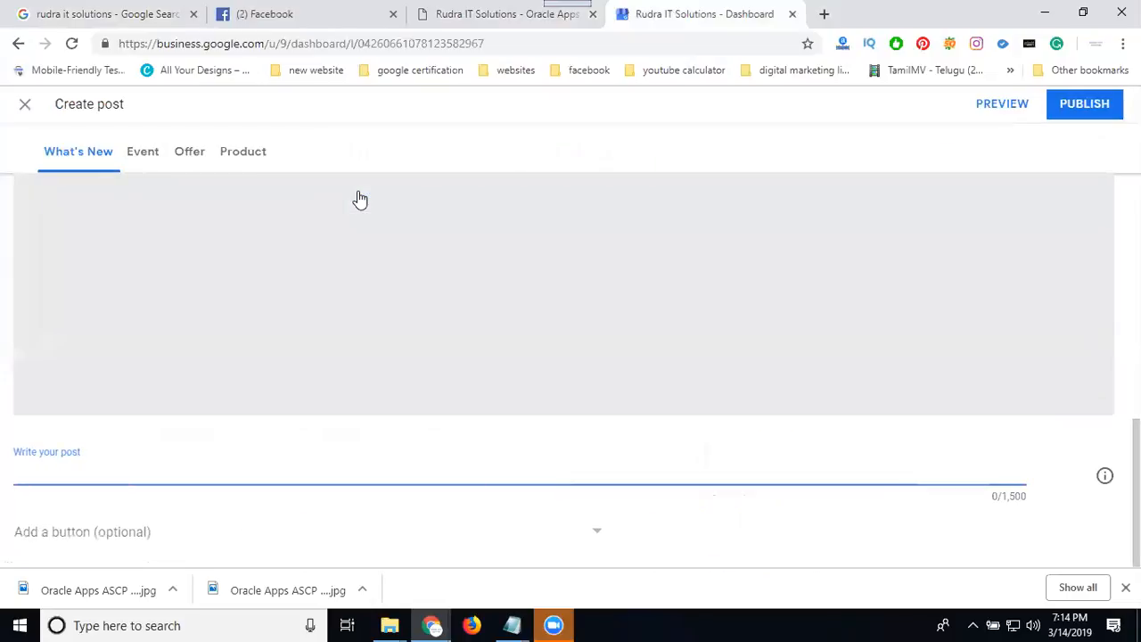
pyautogui.click(149, 164)
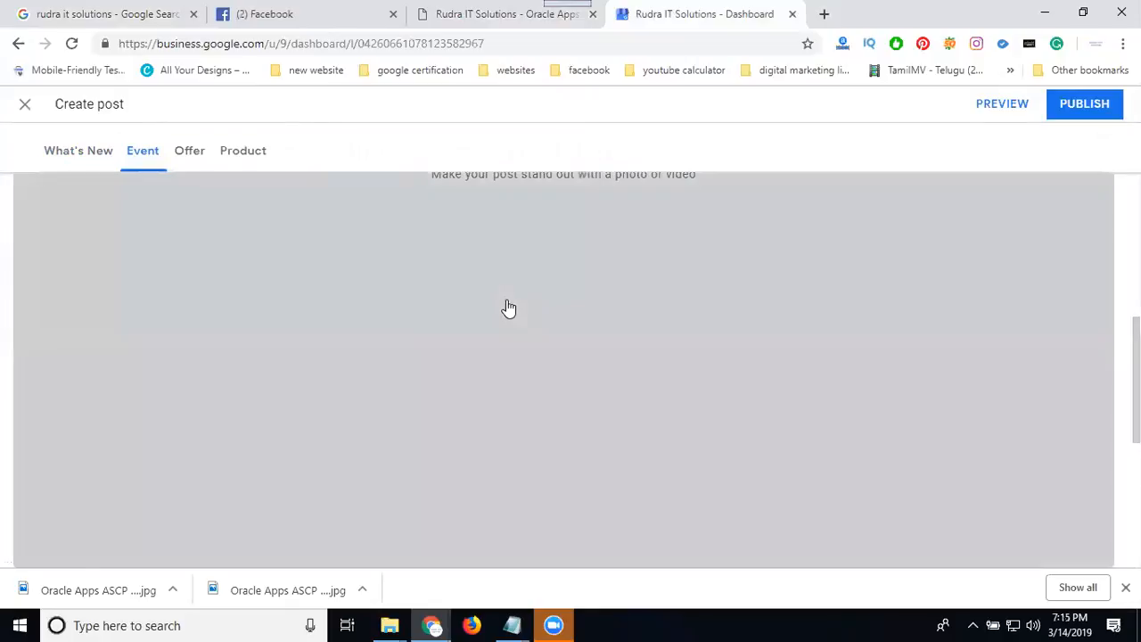
pyautogui.click(507, 307)
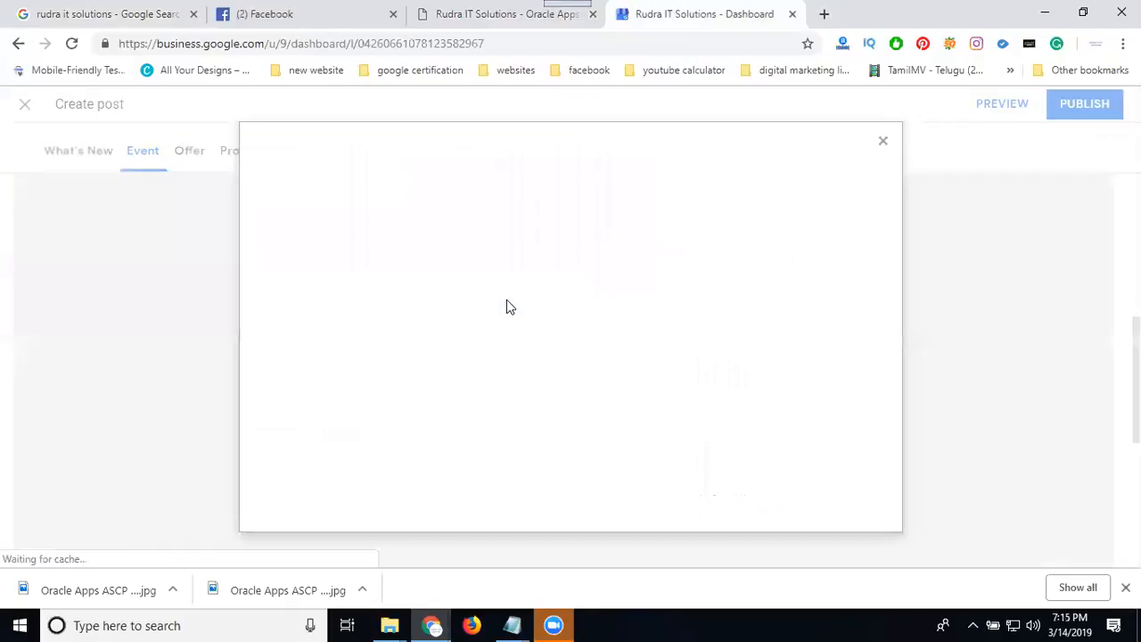
pyautogui.click(530, 372)
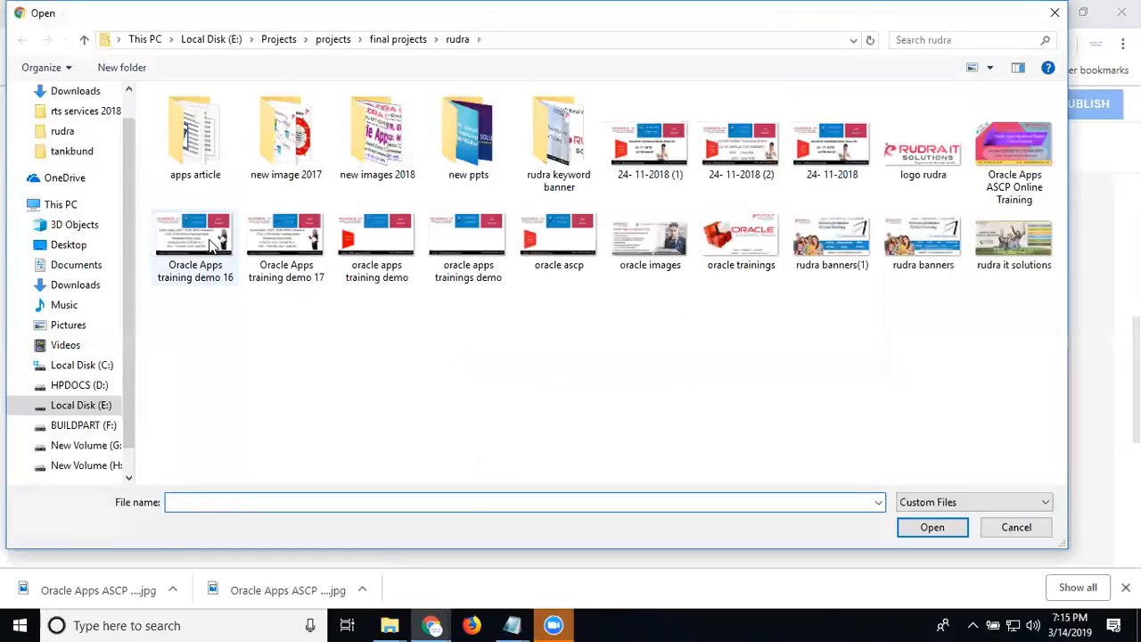
pyautogui.doubleClick(208, 243)
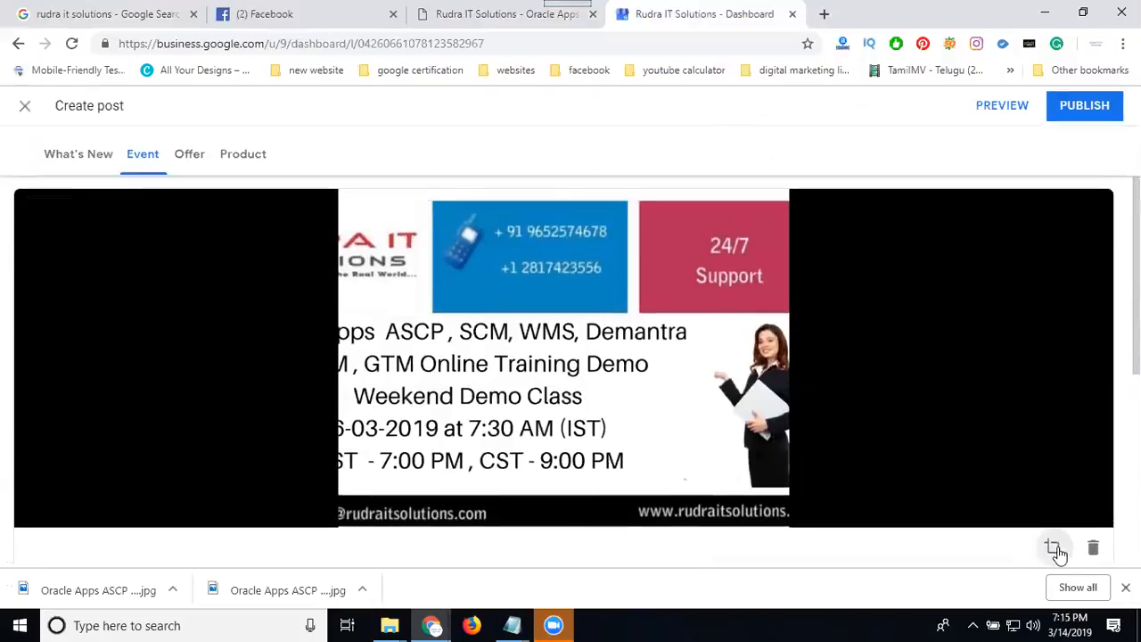
# Recrop the post photo to cover nearly the whole banner, including the logo and the 24/7 Support box, and upload it.
pyautogui.click(1053, 547)
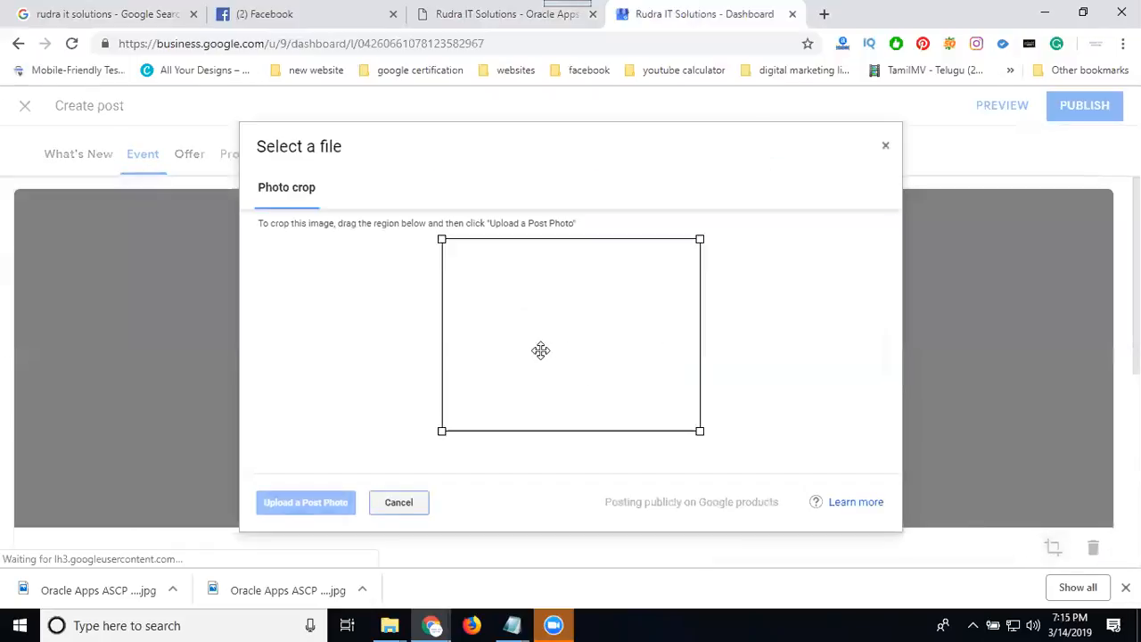
pyautogui.moveTo(441, 239); pyautogui.dragTo(336, 253)
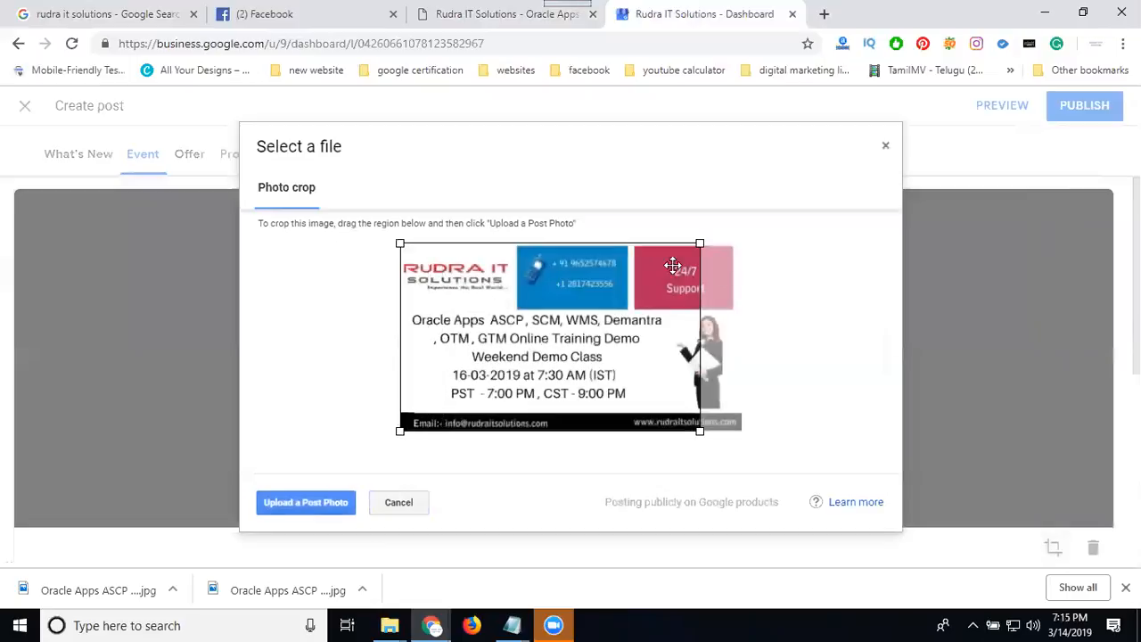
pyautogui.moveTo(701, 243); pyautogui.dragTo(847, 266)
pyautogui.click(580, 254)
pyautogui.moveTo(741, 252); pyautogui.dragTo(744, 241)
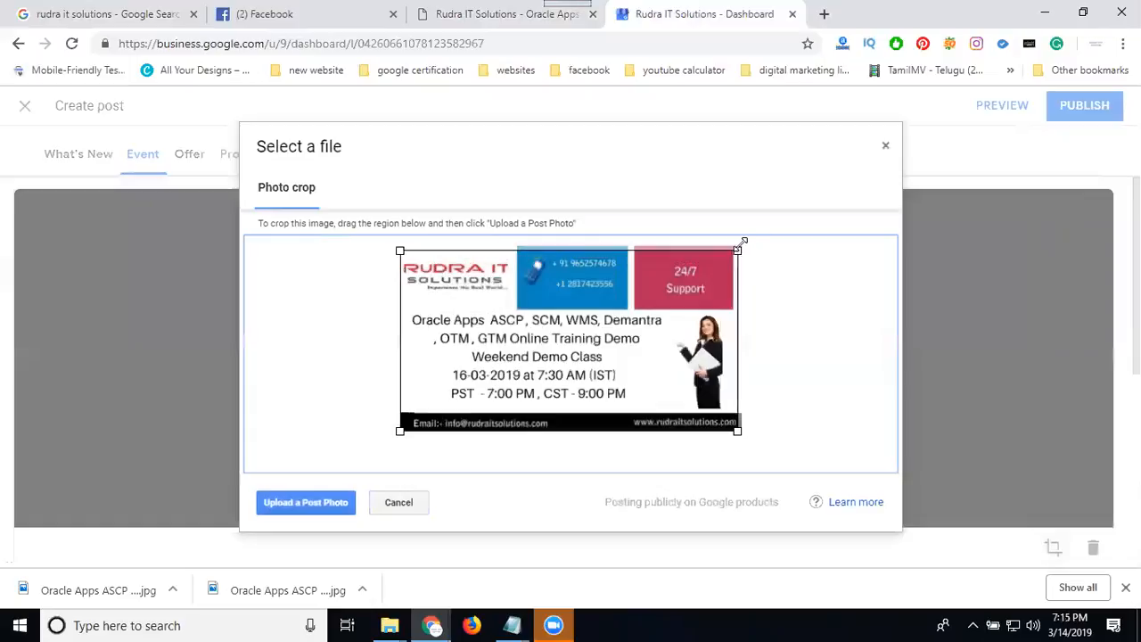
pyautogui.click(297, 497)
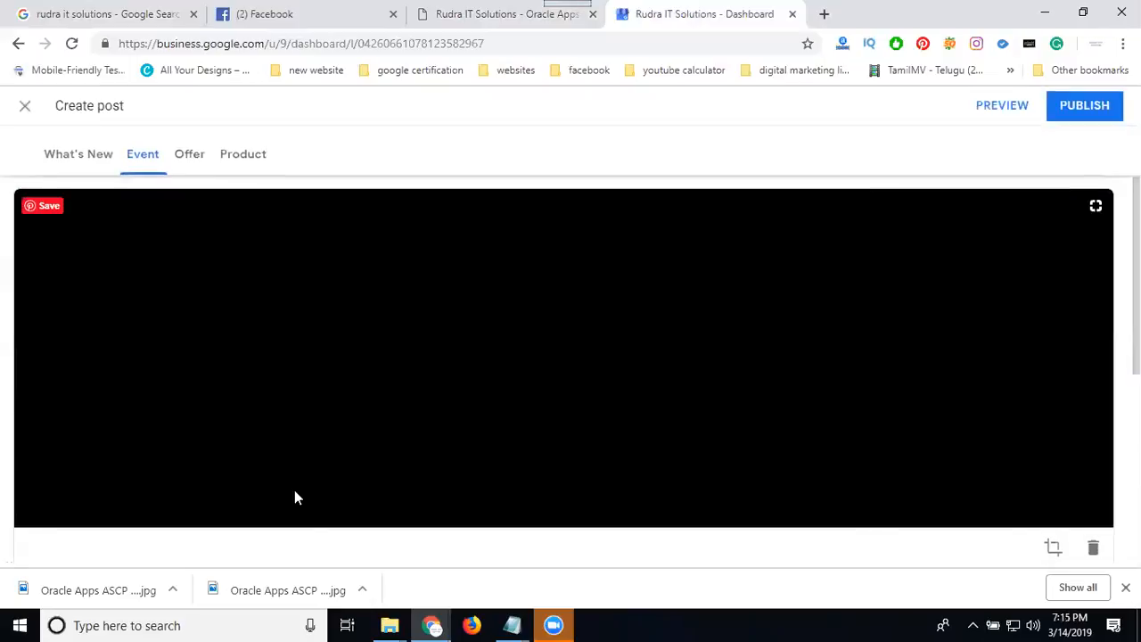
# Check the demo class notes in Notepad and paste the copied Oracle Apps training demo announcement into the event details.
pyautogui.scroll(-3, 477, 500)
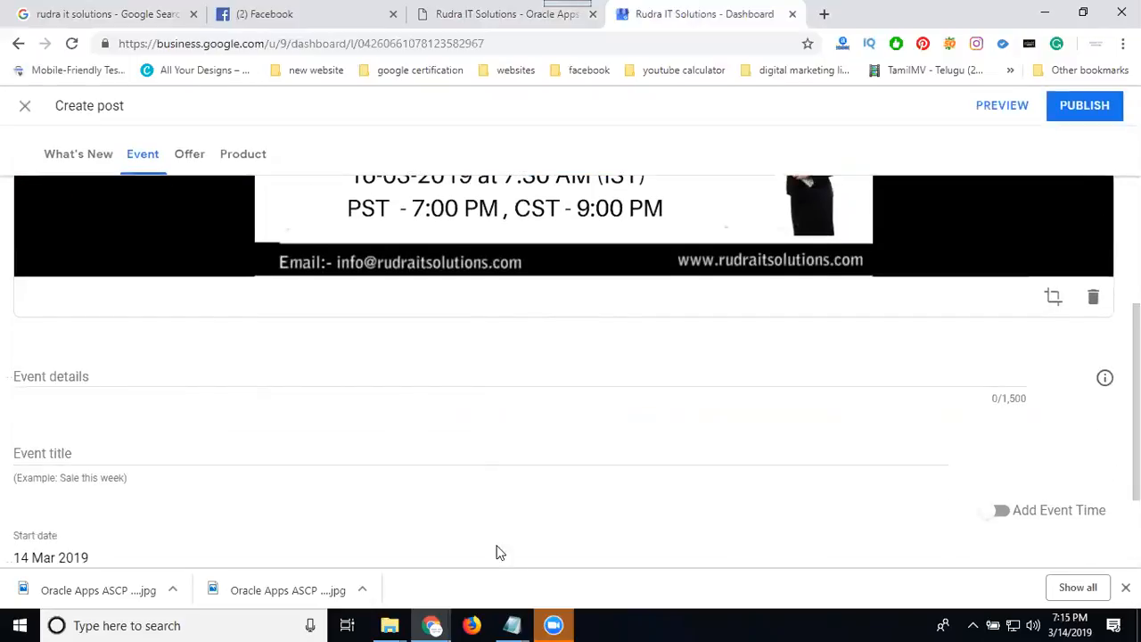
pyautogui.click(514, 625)
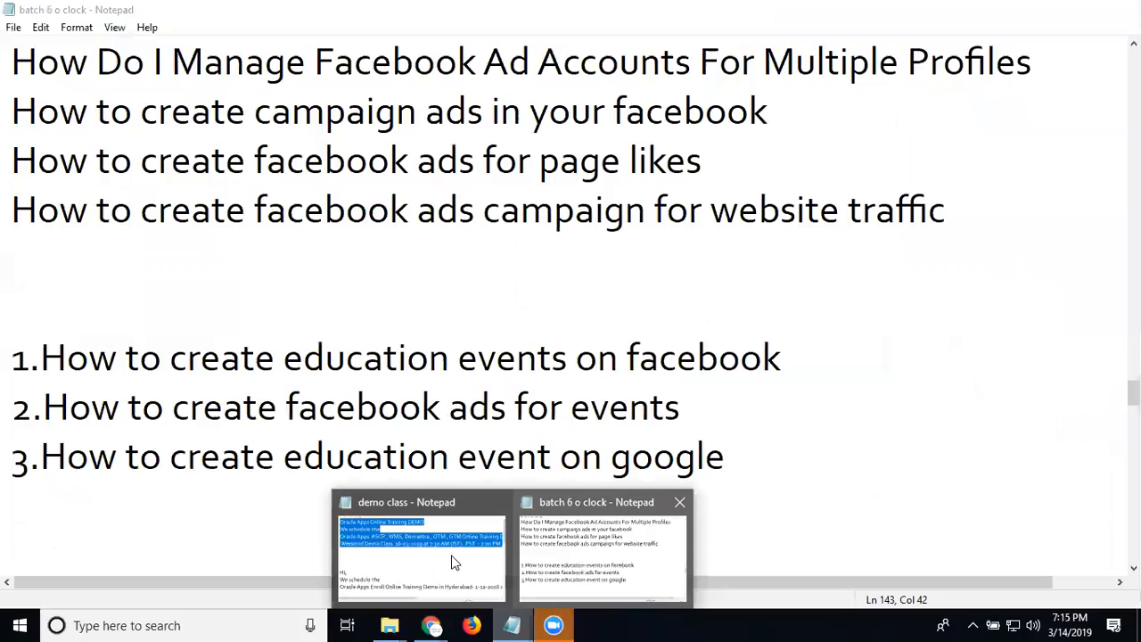
pyautogui.click(454, 561)
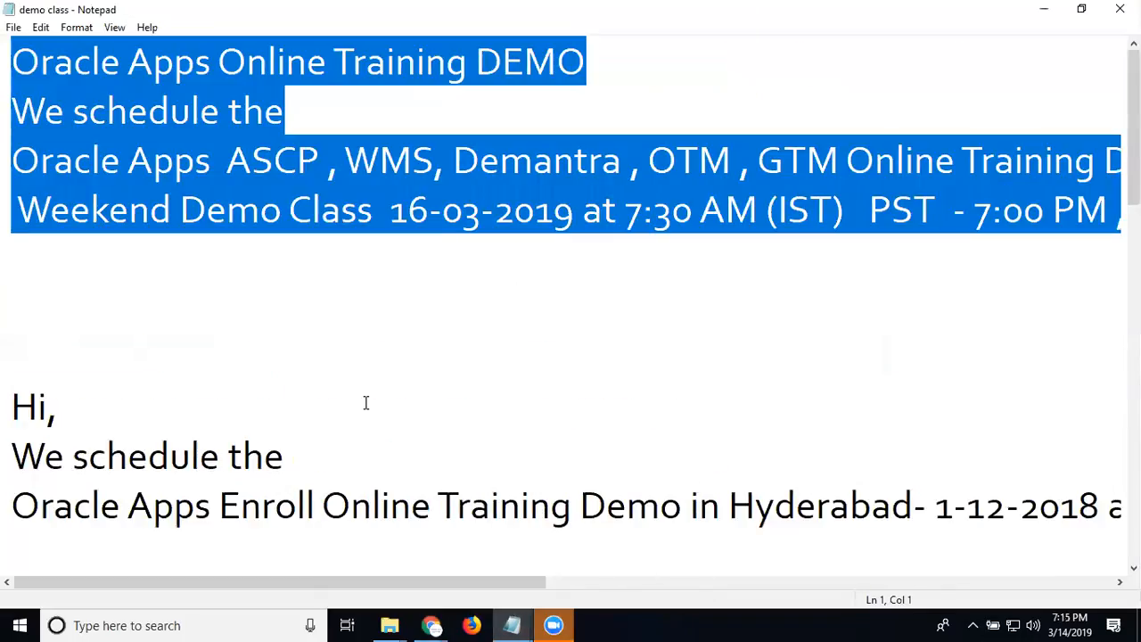
pyautogui.click(1047, 9)
pyautogui.click(147, 379)
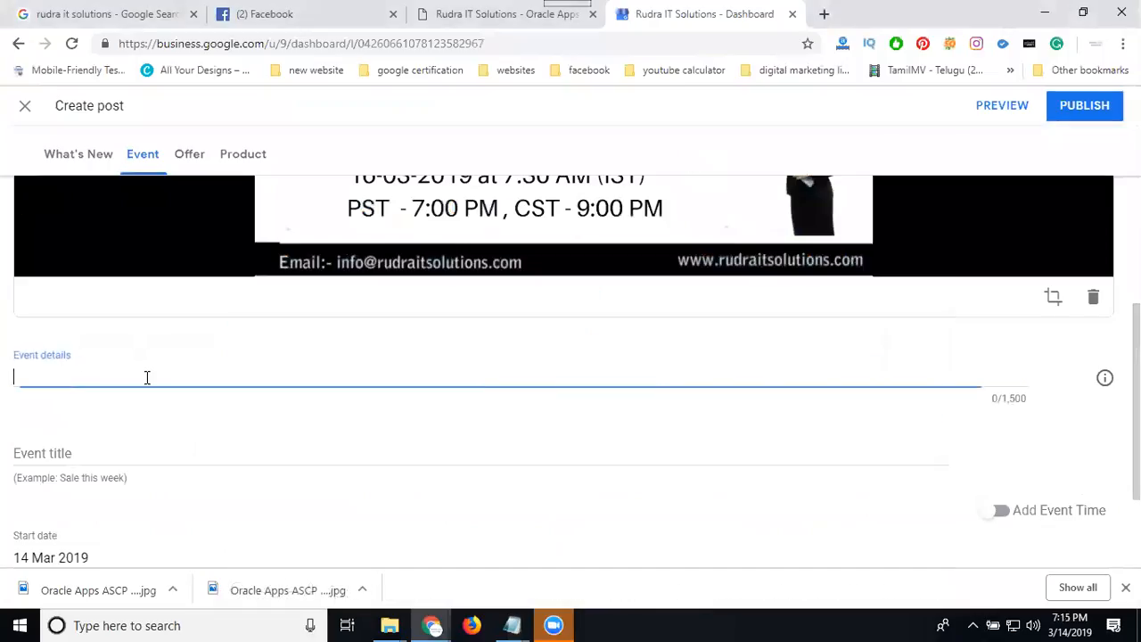
pyautogui.write('Oracle Apps Online Training DEMO We schedule the Oracle Apps  ASCP , WMS, Demantra , OTM , GTM Online Training Demo  Weekend Demo Class  16-03-2019 at 7:30 AM (IST)  PST  - 7:00 PM , CST - 9:00 PM')
# Copy "Oracle Apps Online Training DEMO" from the demo class notes and use it as the event title.
pyautogui.scroll(-2, 302, 371)
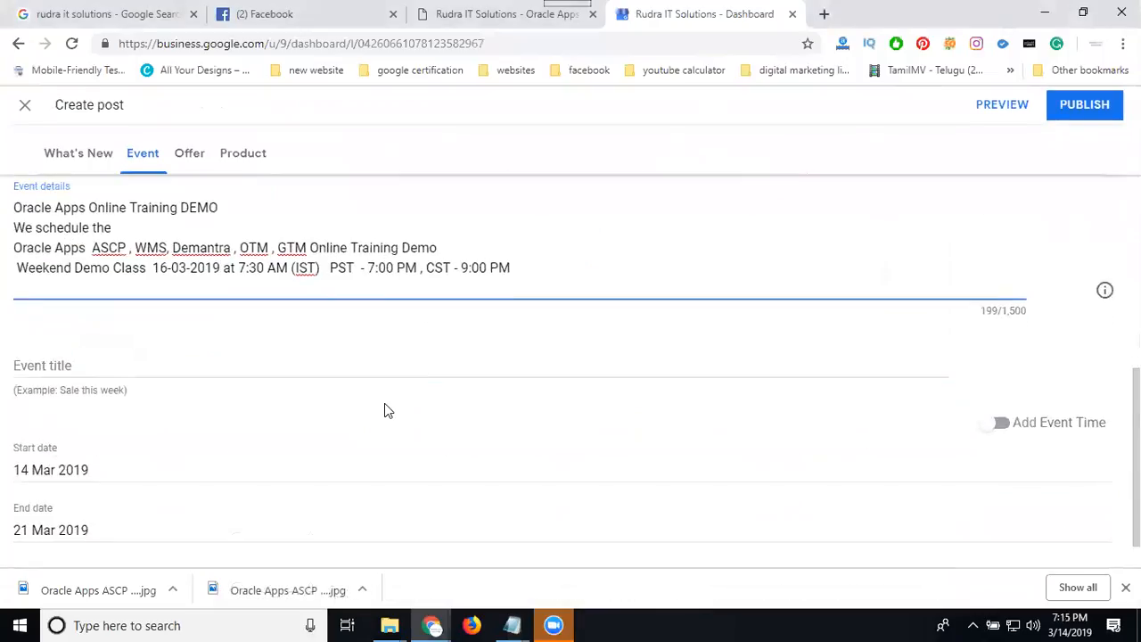
pyautogui.click(512, 625)
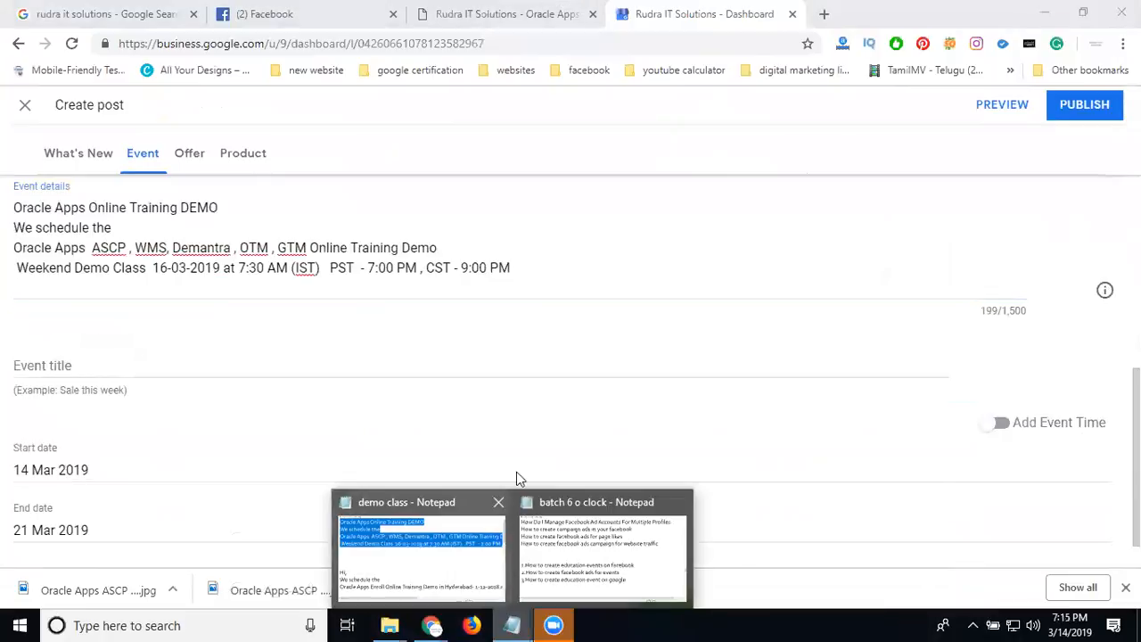
pyautogui.click(467, 547)
pyautogui.click(507, 104)
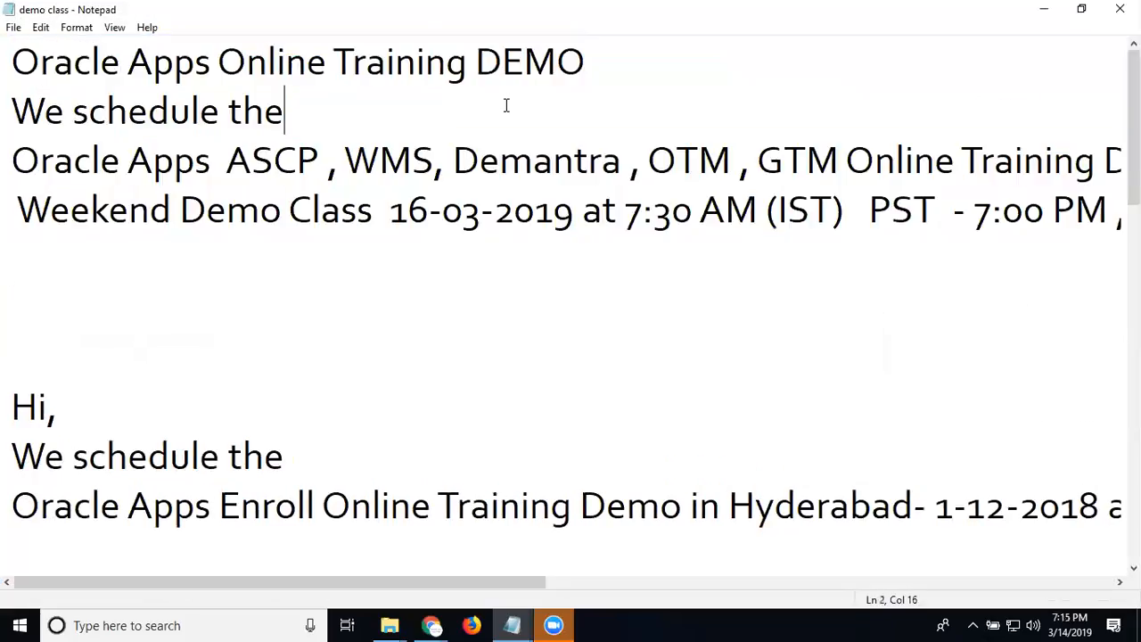
pyautogui.moveTo(619, 59); pyautogui.dragTo(7, 49)
pyautogui.hotkey('ctrl', 'c')
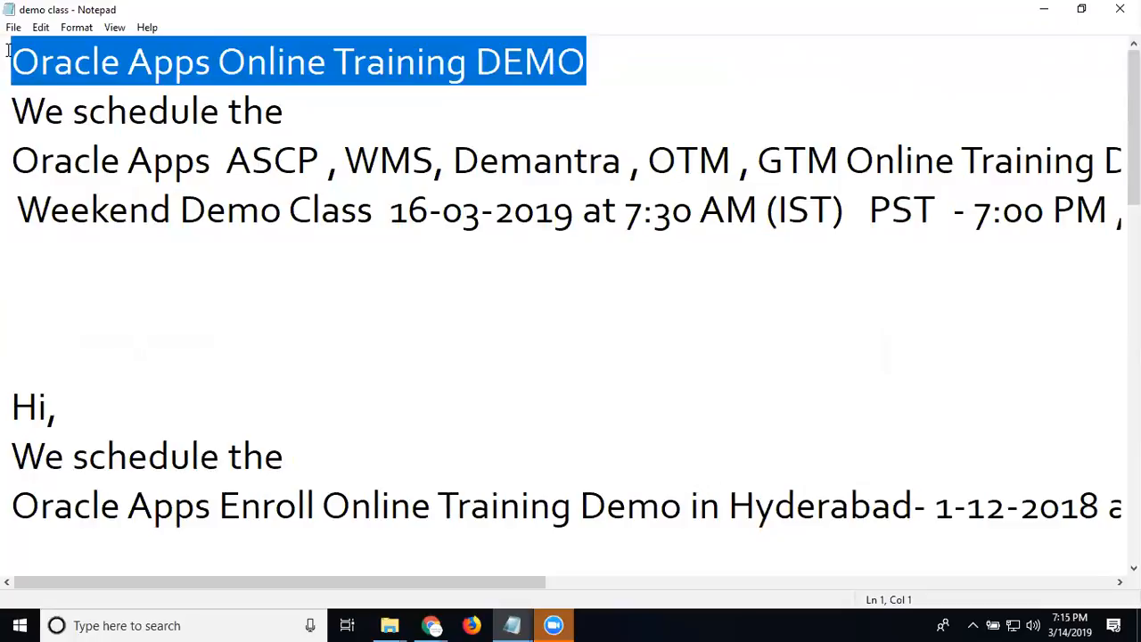
pyautogui.click(1041, 9)
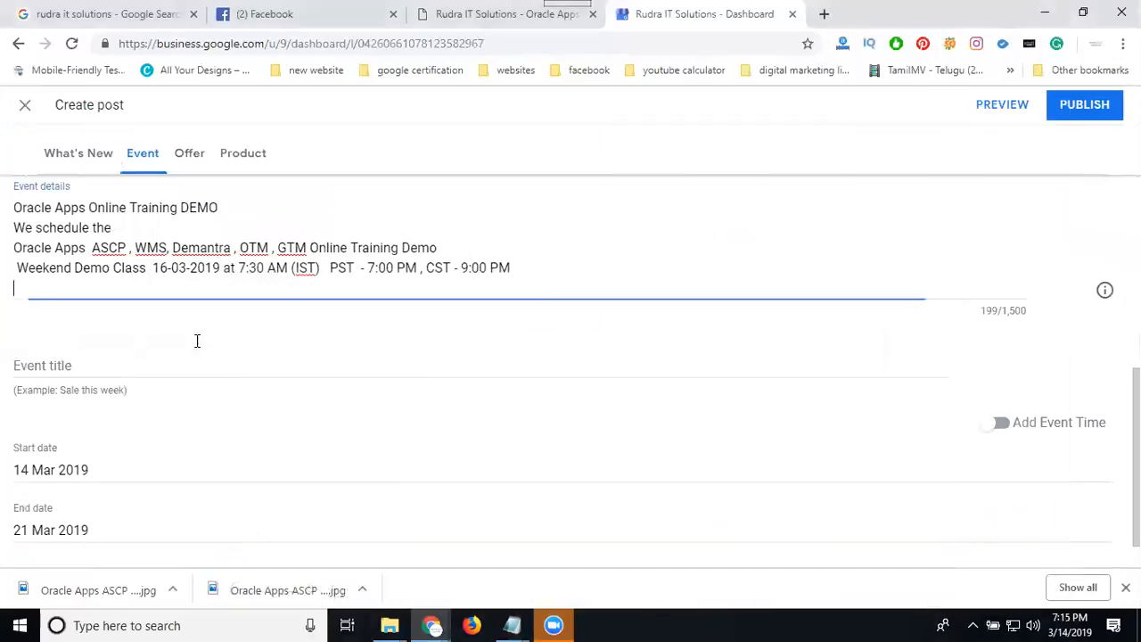
pyautogui.click(122, 367)
pyautogui.hotkey('ctrl', 'v')
# Set both the event's start date and end date to 16 Mar 2019.
pyautogui.click(68, 466)
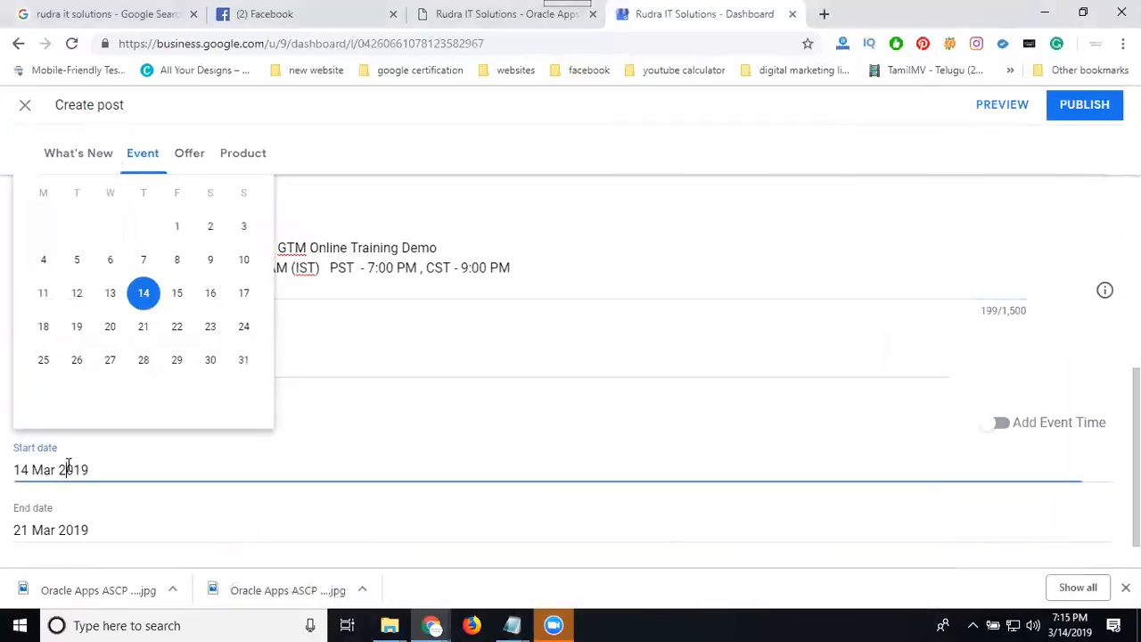
pyautogui.click(203, 289)
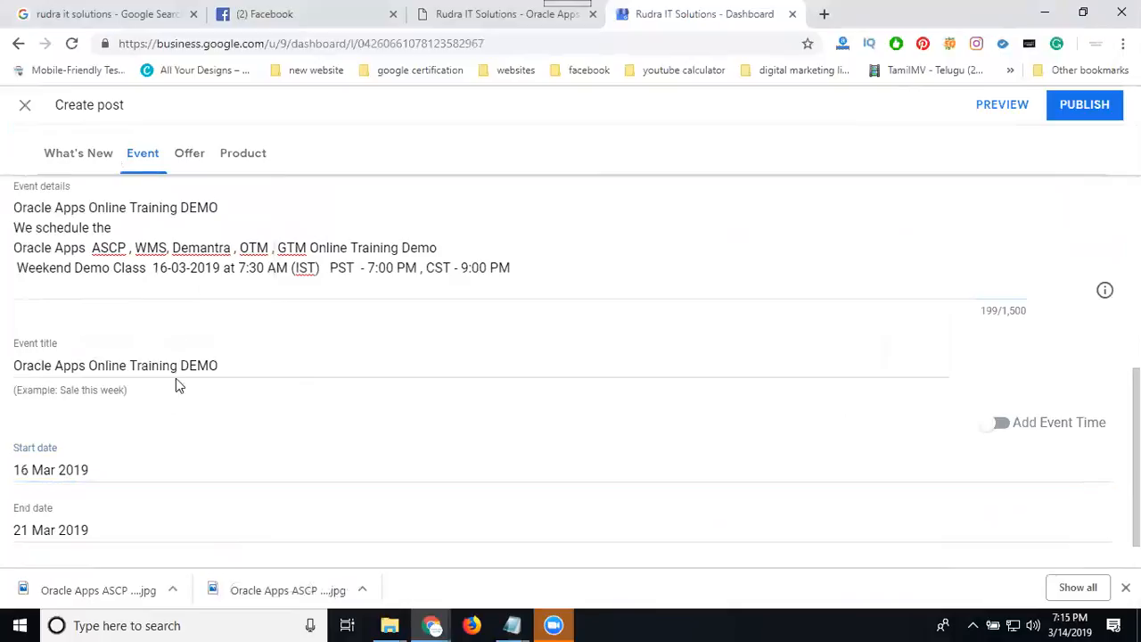
pyautogui.scroll(-1, 174, 393)
pyautogui.click(65, 488)
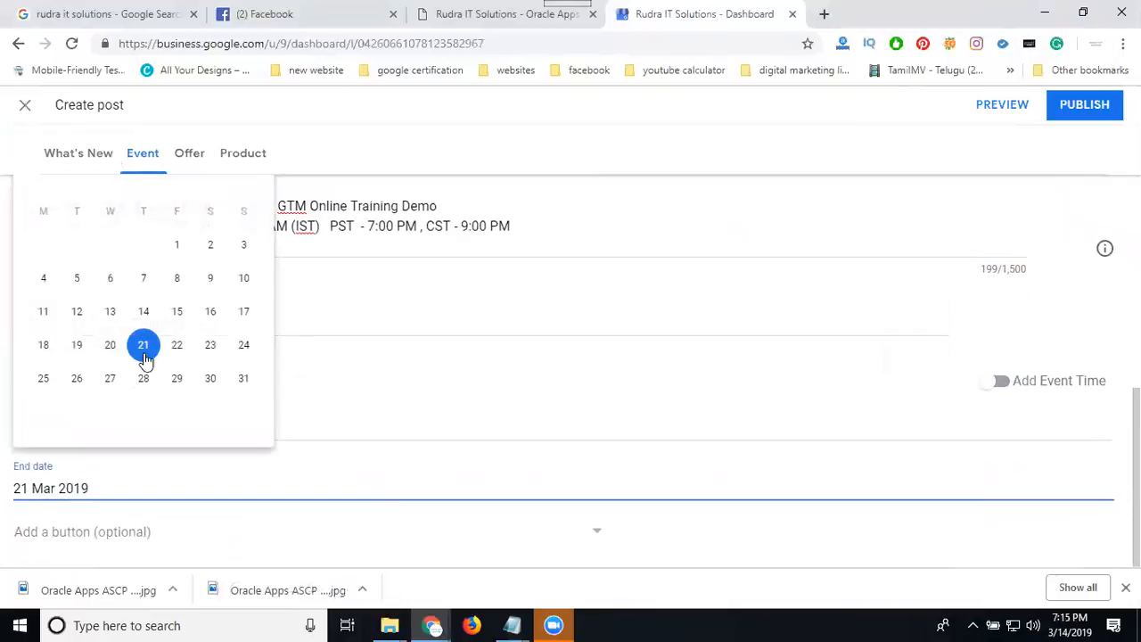
pyautogui.click(210, 311)
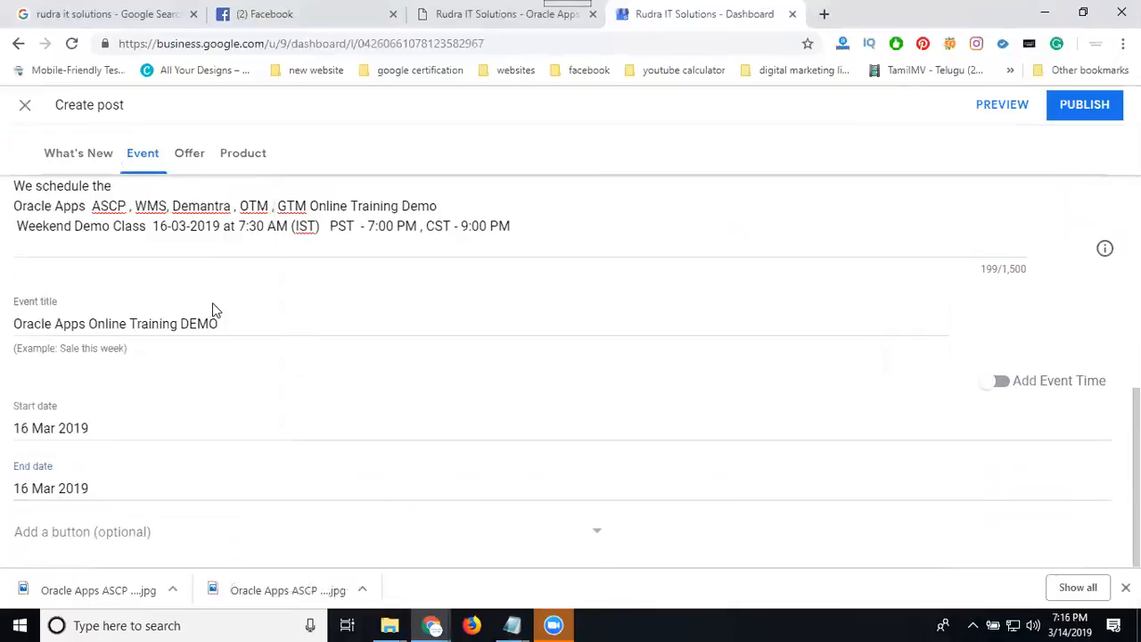
# Turn on the event time and set the start time to 07.30 and the end time to 09:30.
pyautogui.click(1000, 381)
pyautogui.click(598, 425)
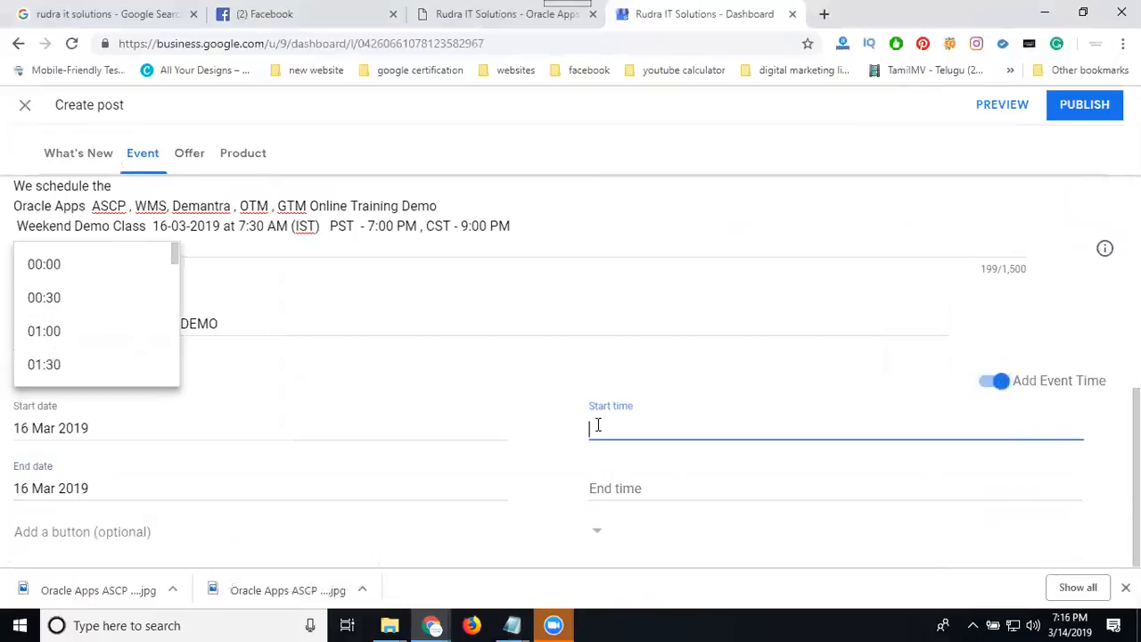
pyautogui.write('07:3')
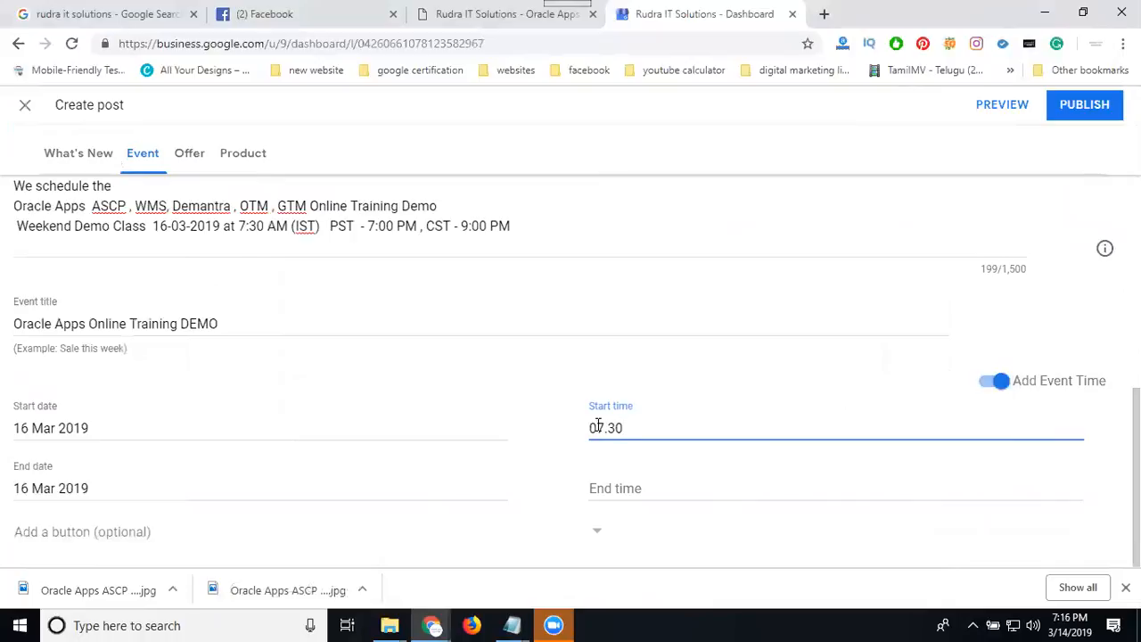
pyautogui.click(626, 482)
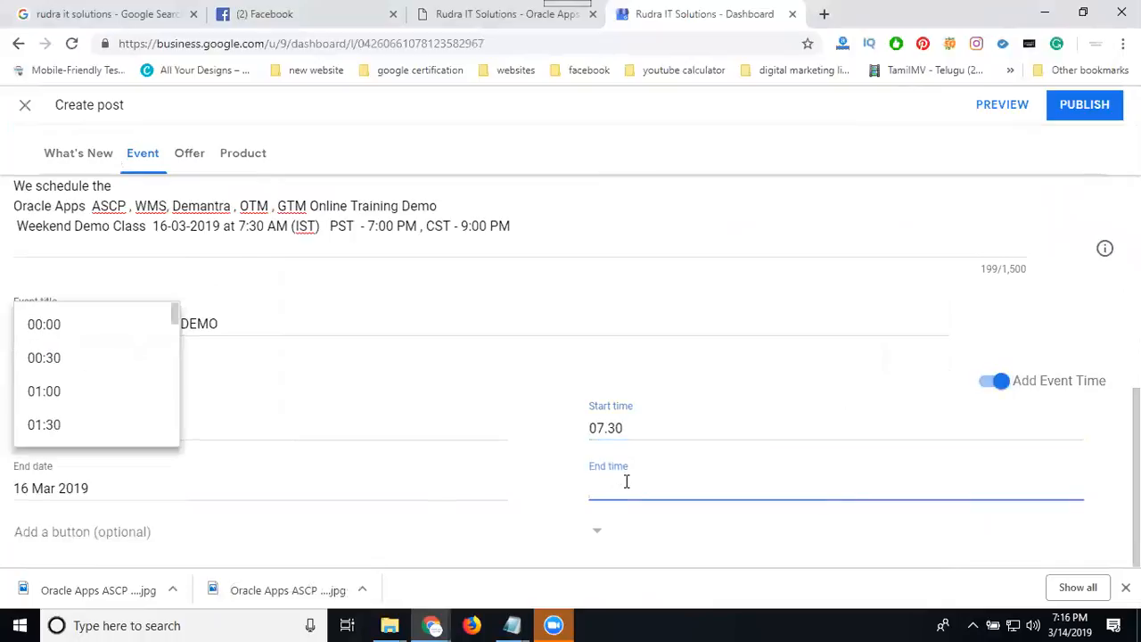
pyautogui.write('09')
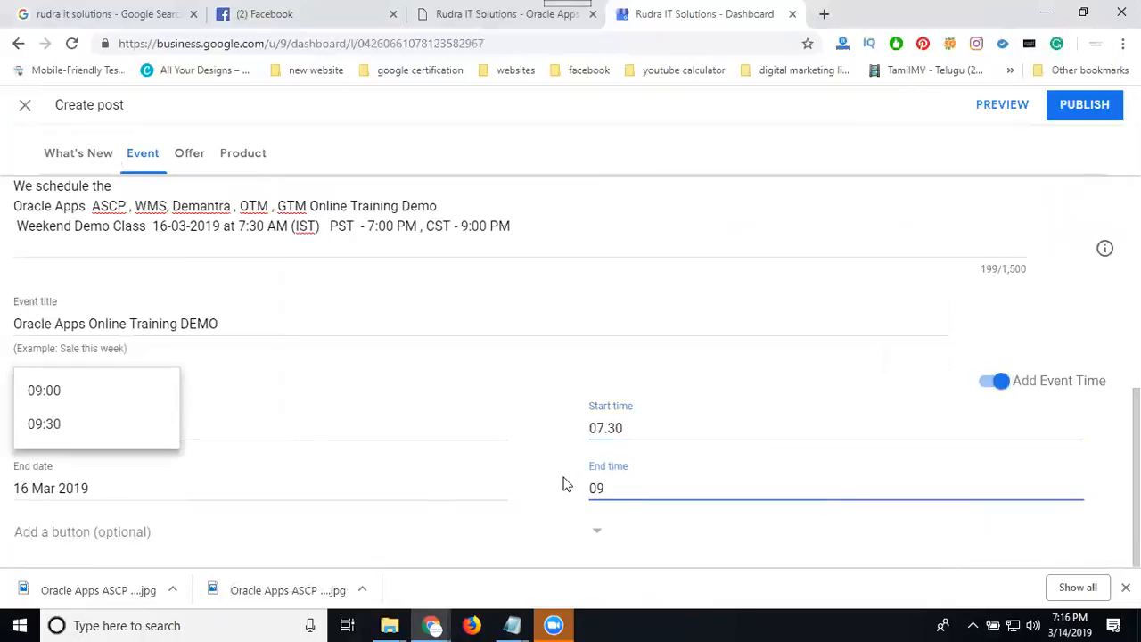
pyautogui.click(29, 428)
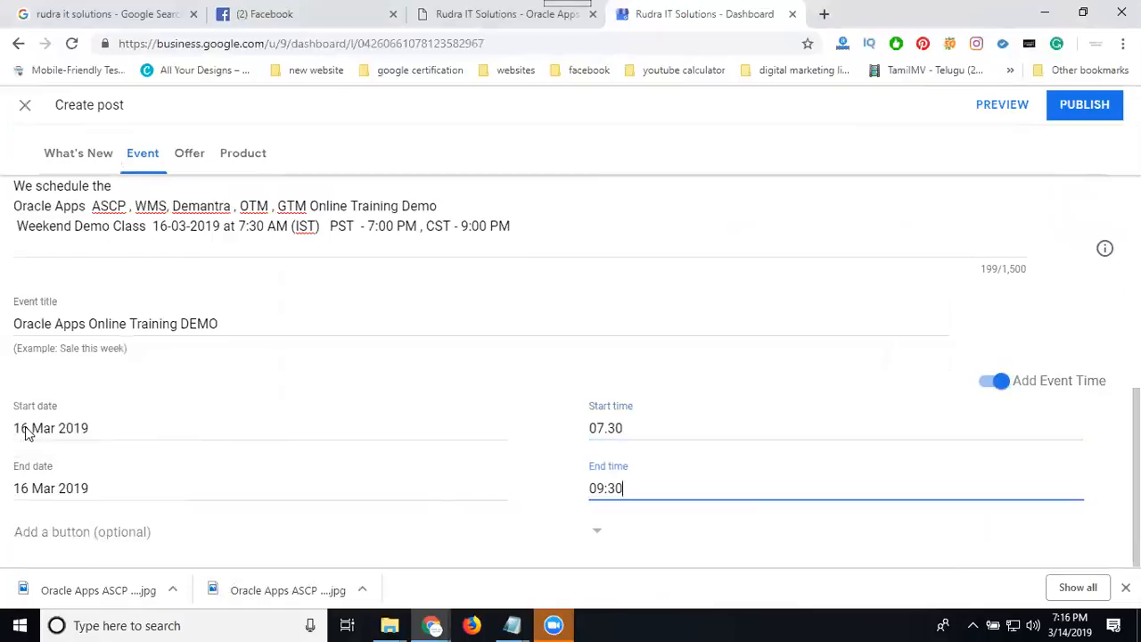
pyautogui.click(836, 615)
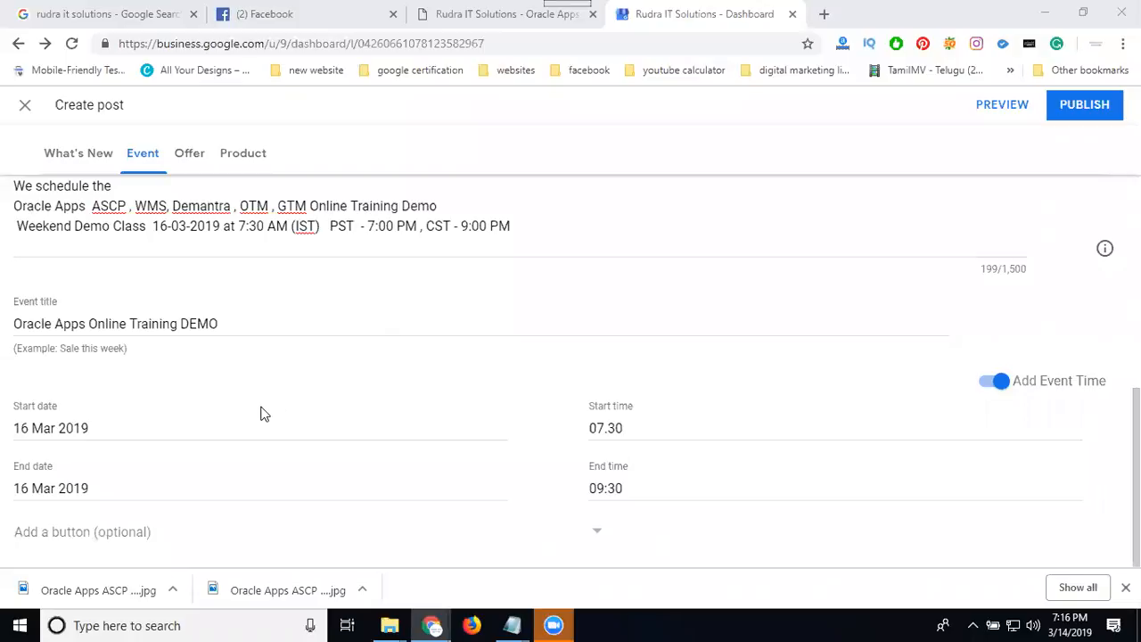
# Add a "Sign up" button to the event post.
pyautogui.click(102, 539)
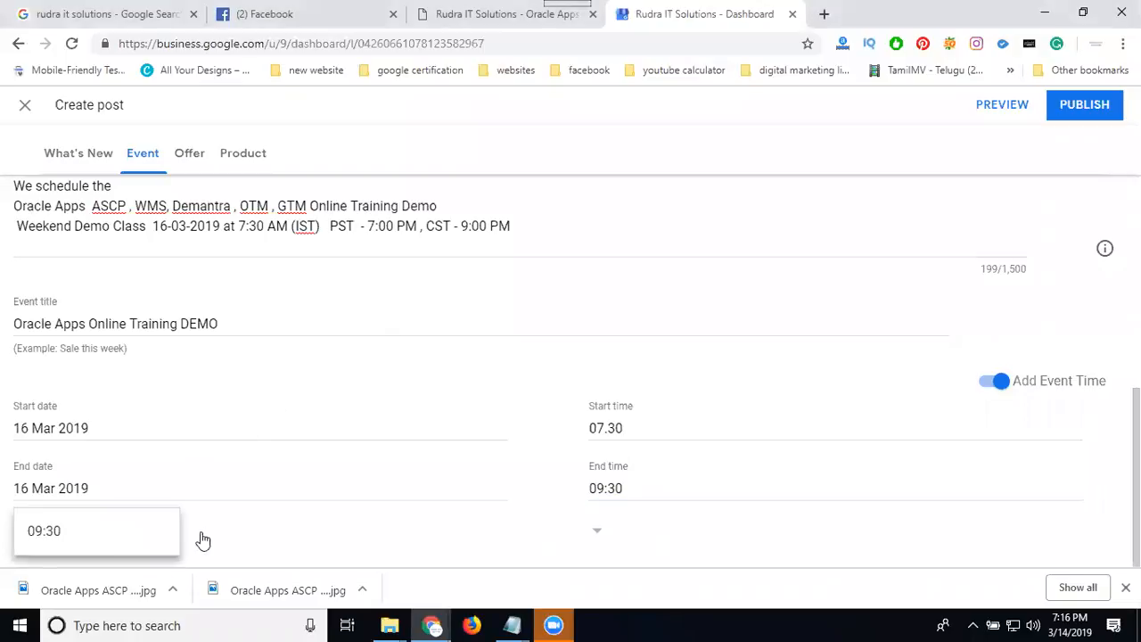
pyautogui.click(455, 545)
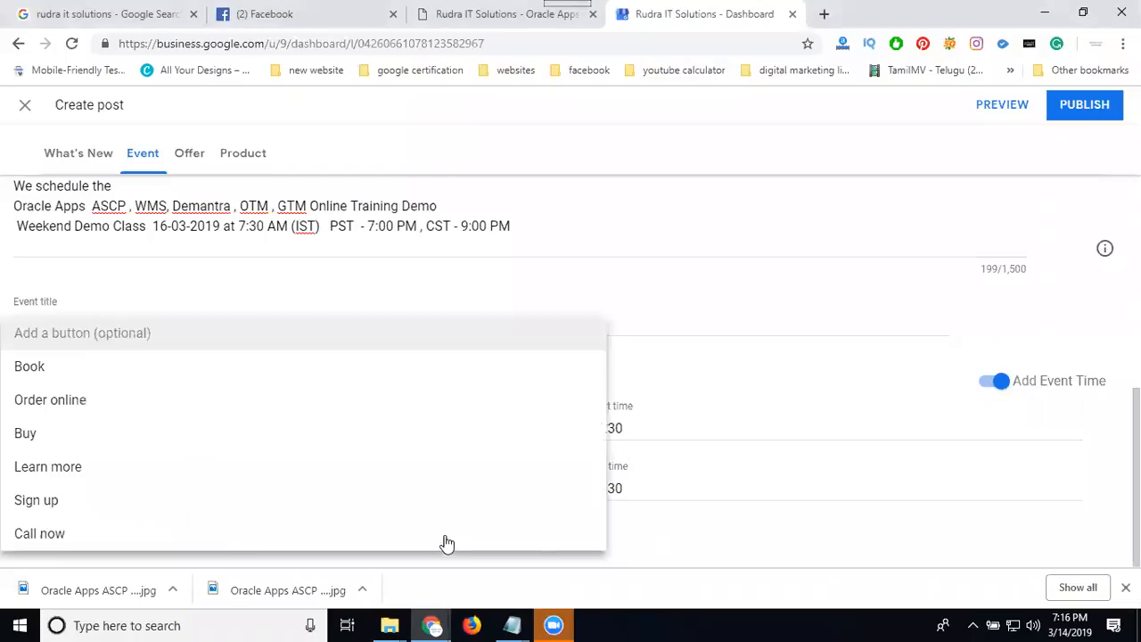
pyautogui.click(53, 503)
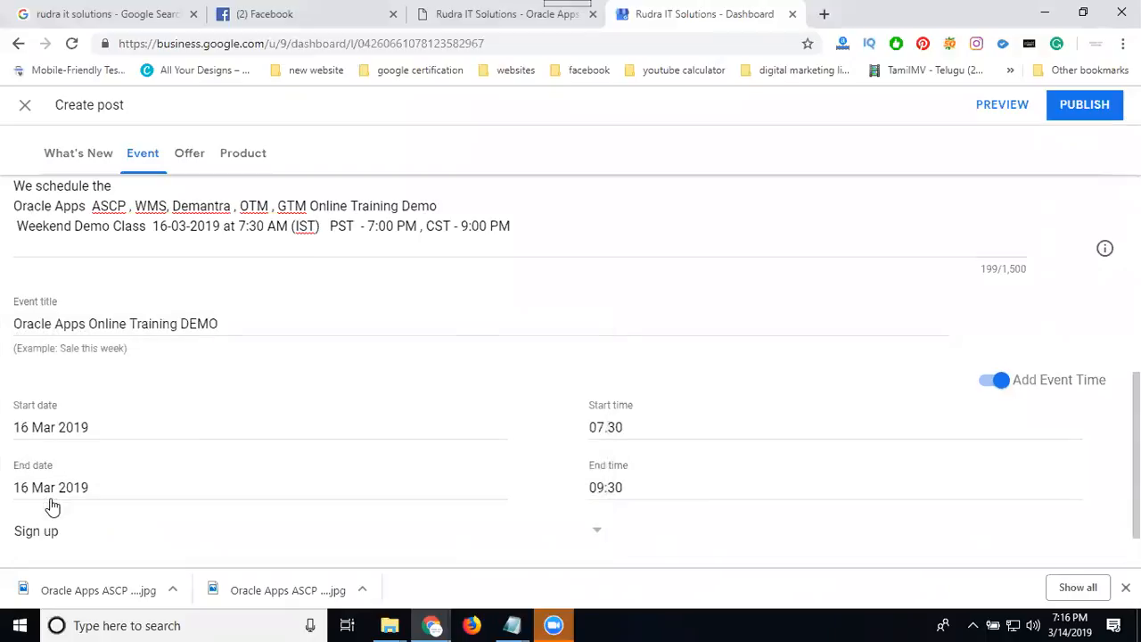
pyautogui.click(475, 15)
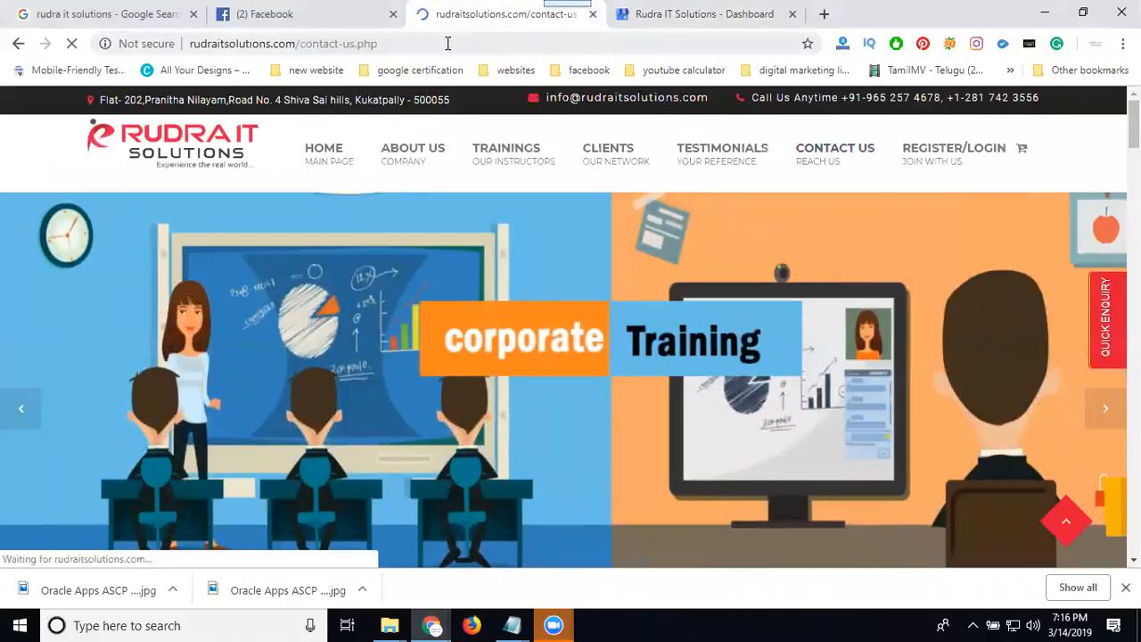
pyautogui.click(449, 43)
pyautogui.hotkey('ctrl', 'c')
pyautogui.click(694, 9)
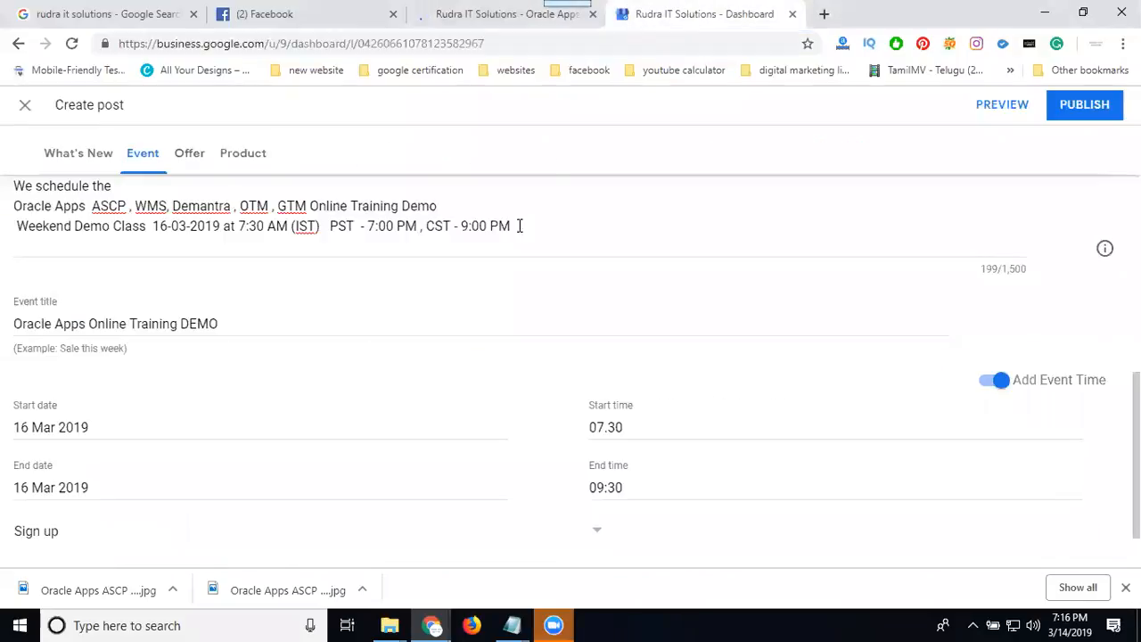
pyautogui.scroll(-1, 73, 535)
pyautogui.click(79, 513)
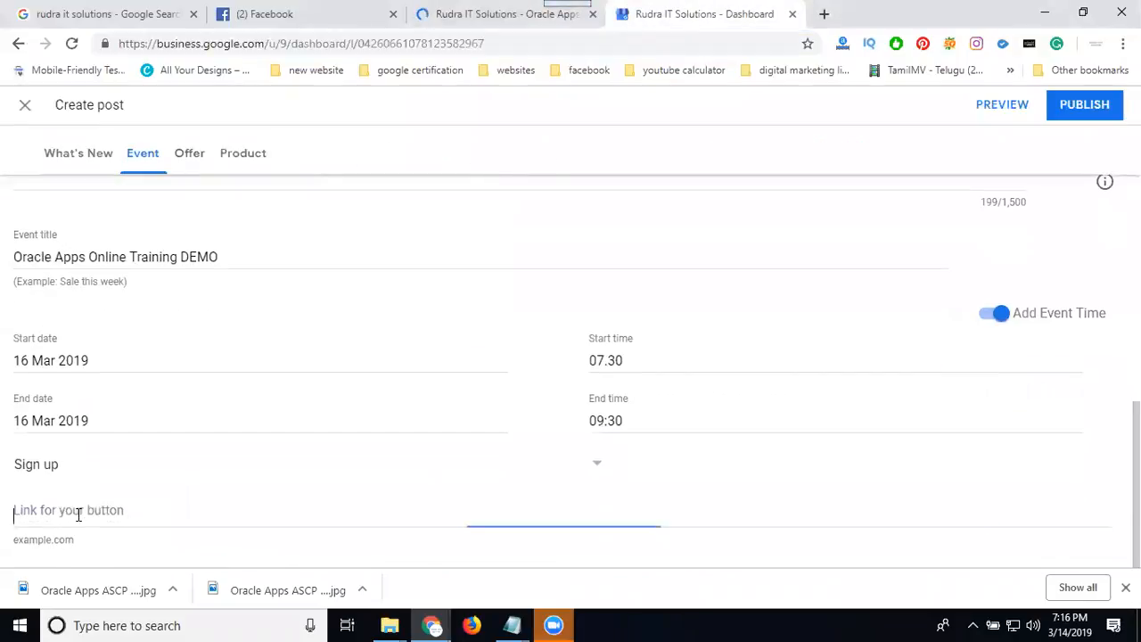
pyautogui.hotkey('ctrl', 'v')
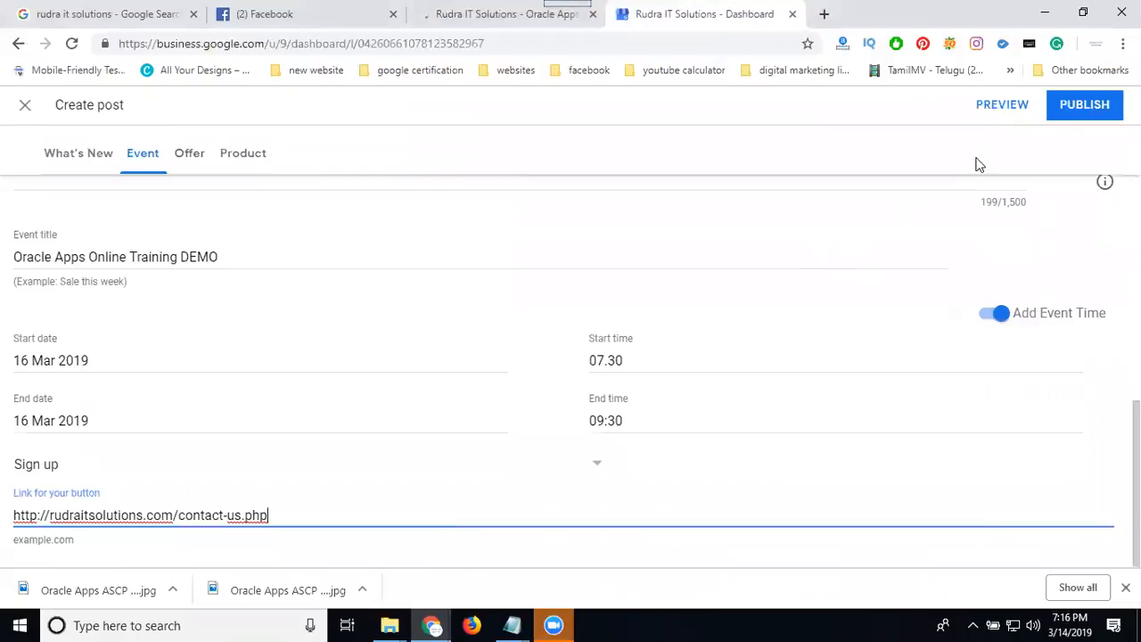
# Append "16-03-2019 at 7:30 AM IST", copied from the event details, to the event title and publish the post.
pyautogui.scroll(1, 591, 344)
pyautogui.scroll(2, 462, 348)
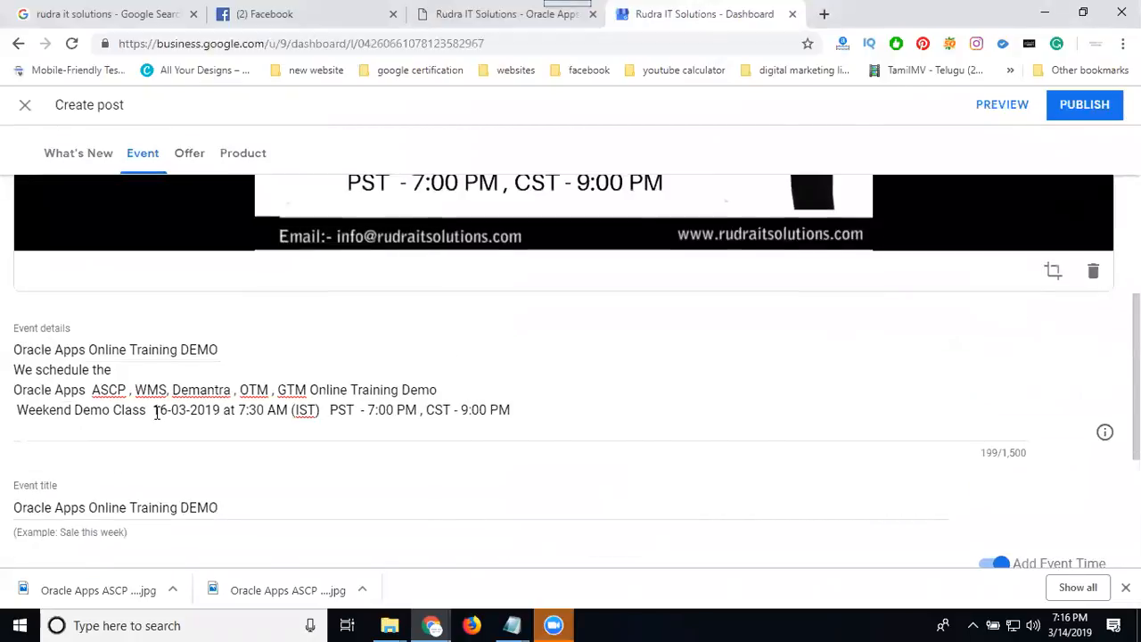
pyautogui.moveTo(153, 407); pyautogui.dragTo(323, 406)
pyautogui.hotkey('ctrl', 'c')
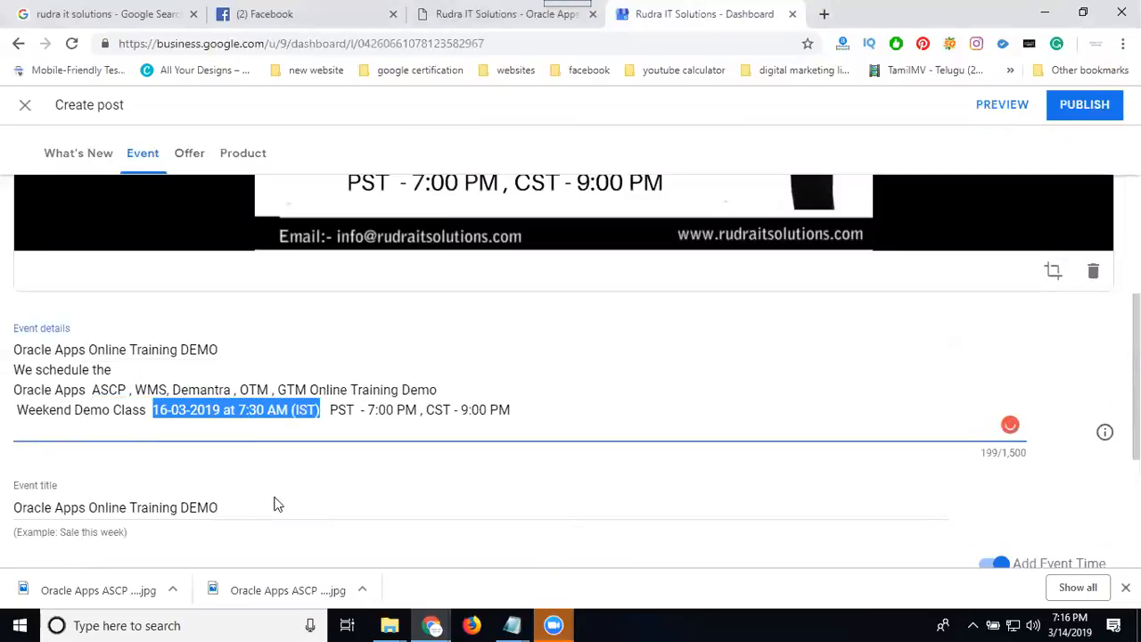
pyautogui.click(273, 504)
pyautogui.hotkey('ctrl', 'v')
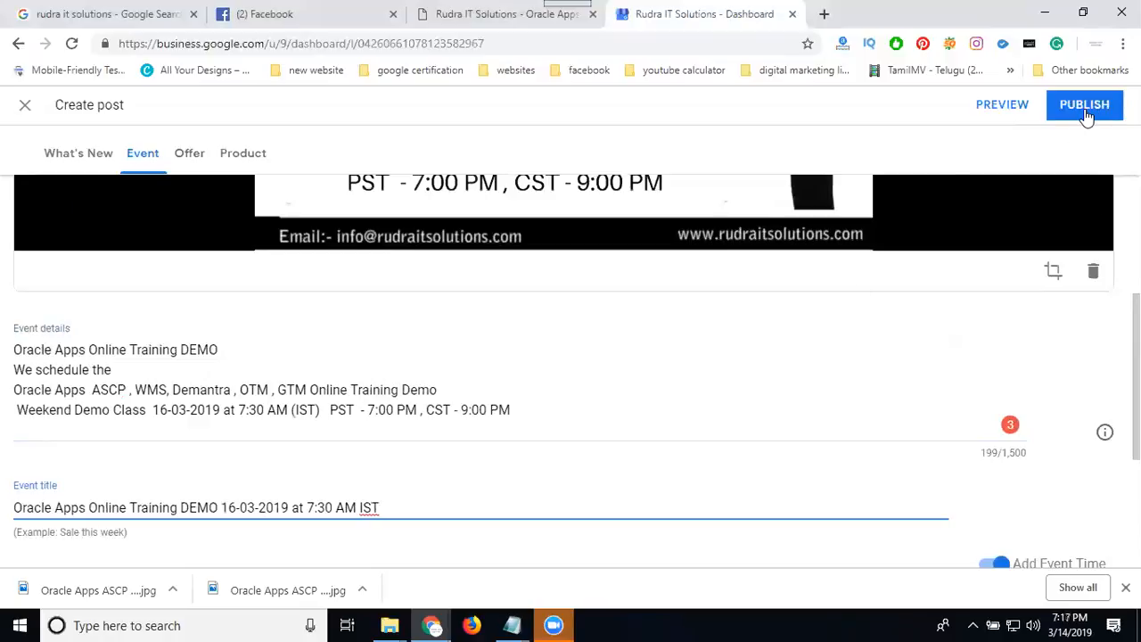
pyautogui.scroll(3, 983, 267)
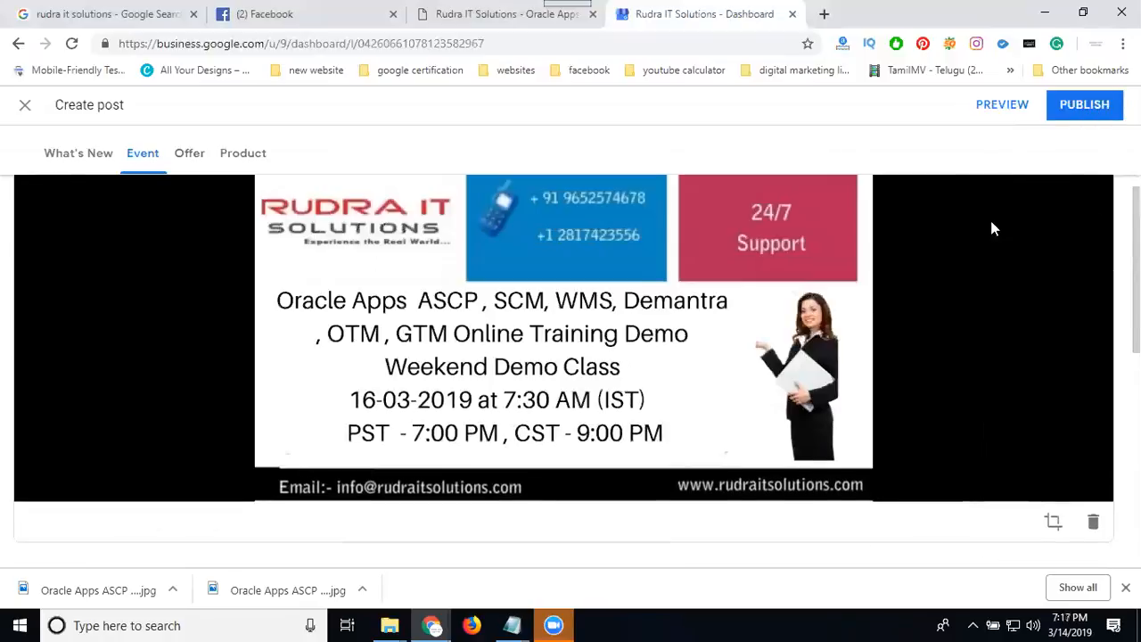
pyautogui.click(1073, 109)
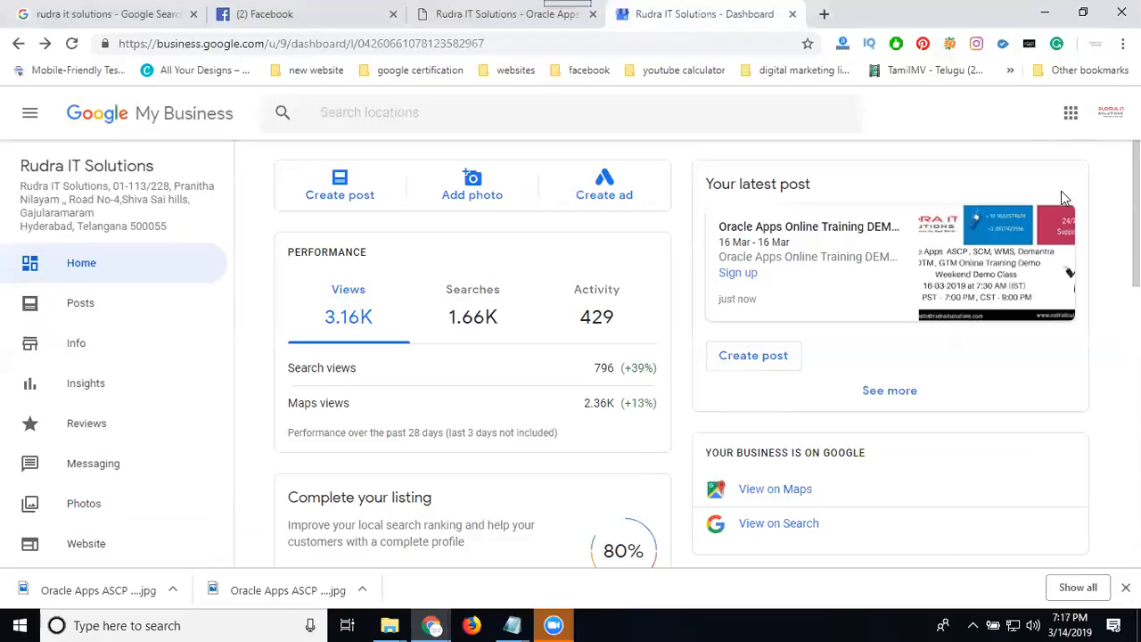
# Rerun the Google search for "rudra it solutions" and check the business listing for the published event post.
pyautogui.click(109, 14)
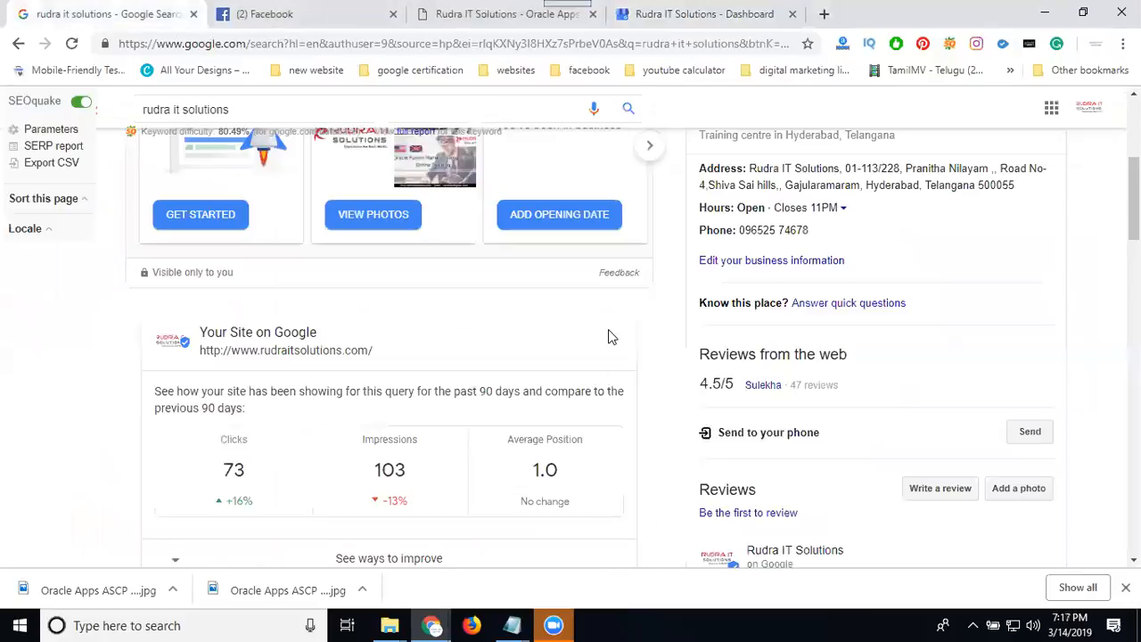
pyautogui.scroll(4, 611, 334)
pyautogui.click(629, 128)
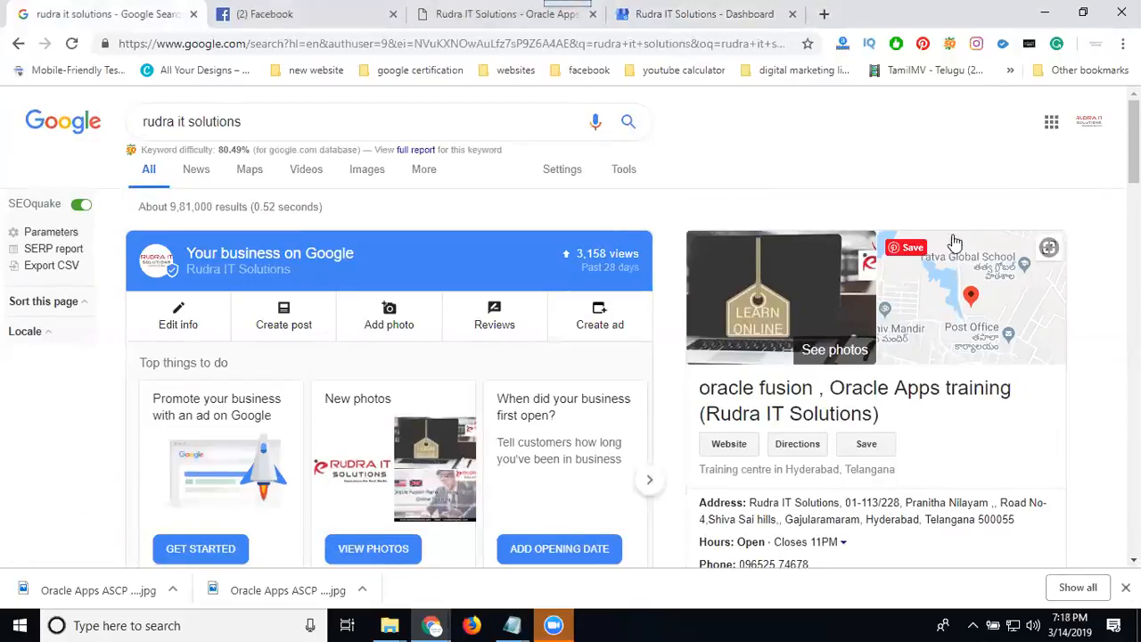
pyautogui.scroll(-6, 1013, 309)
pyautogui.scroll(-2, 891, 321)
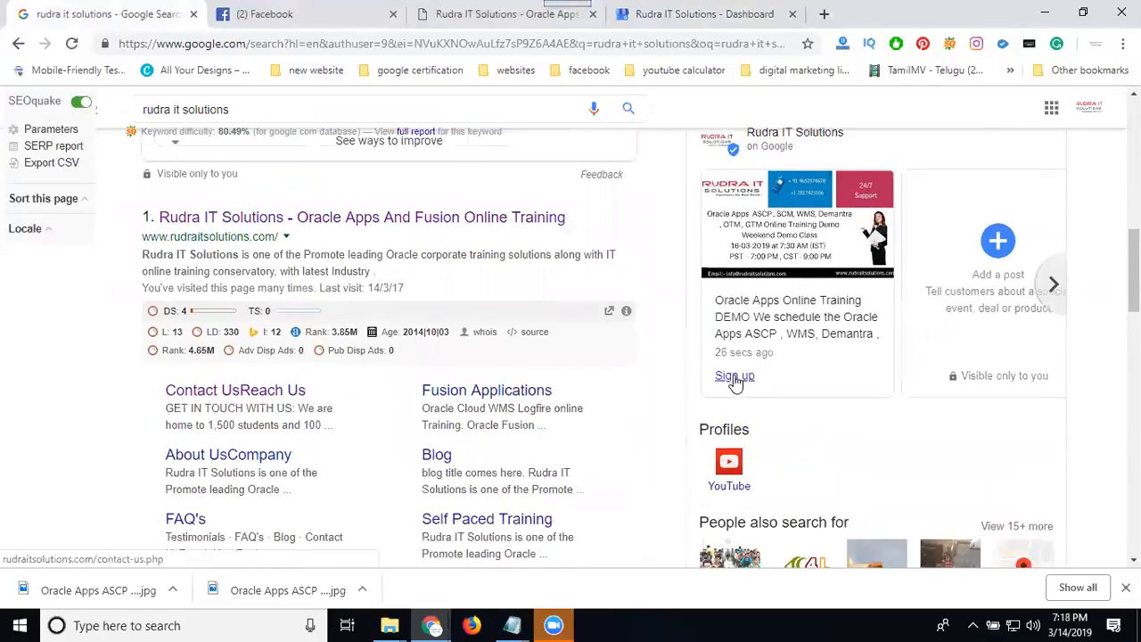
# Follow the post's Sign up link and view the course choices in the website's contact form.
pyautogui.click(735, 378)
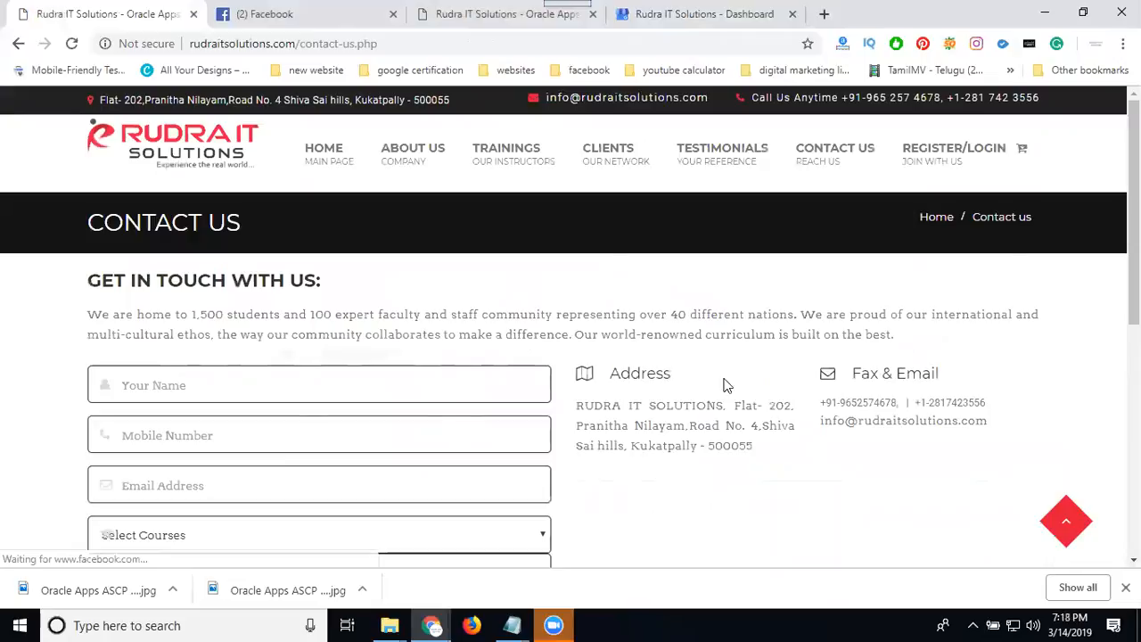
pyautogui.scroll(-2, 275, 445)
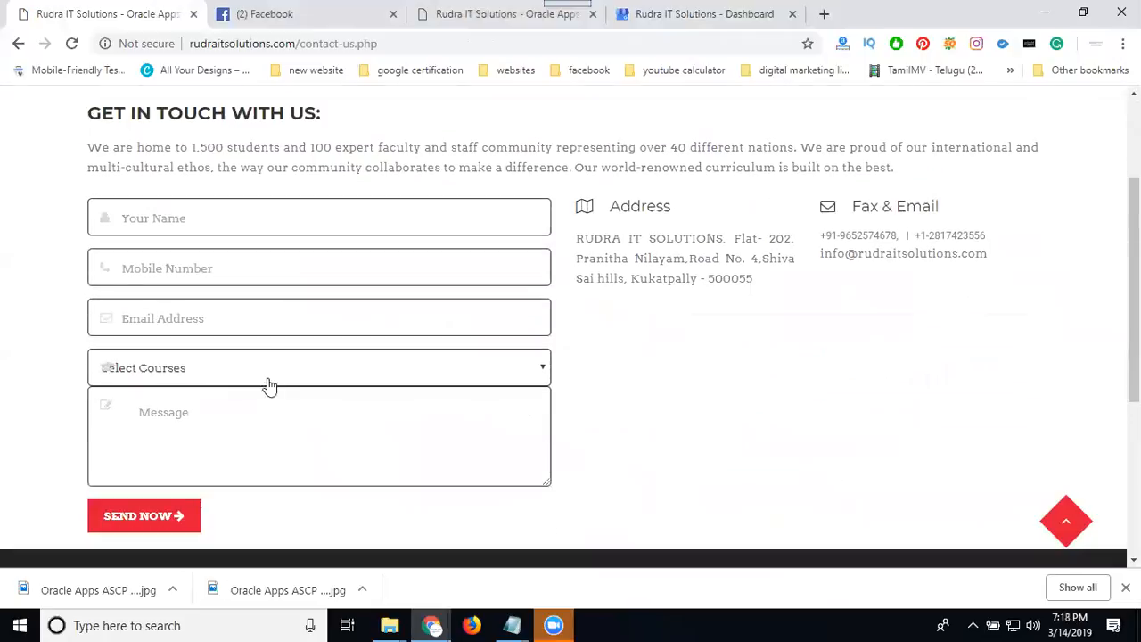
pyautogui.click(239, 377)
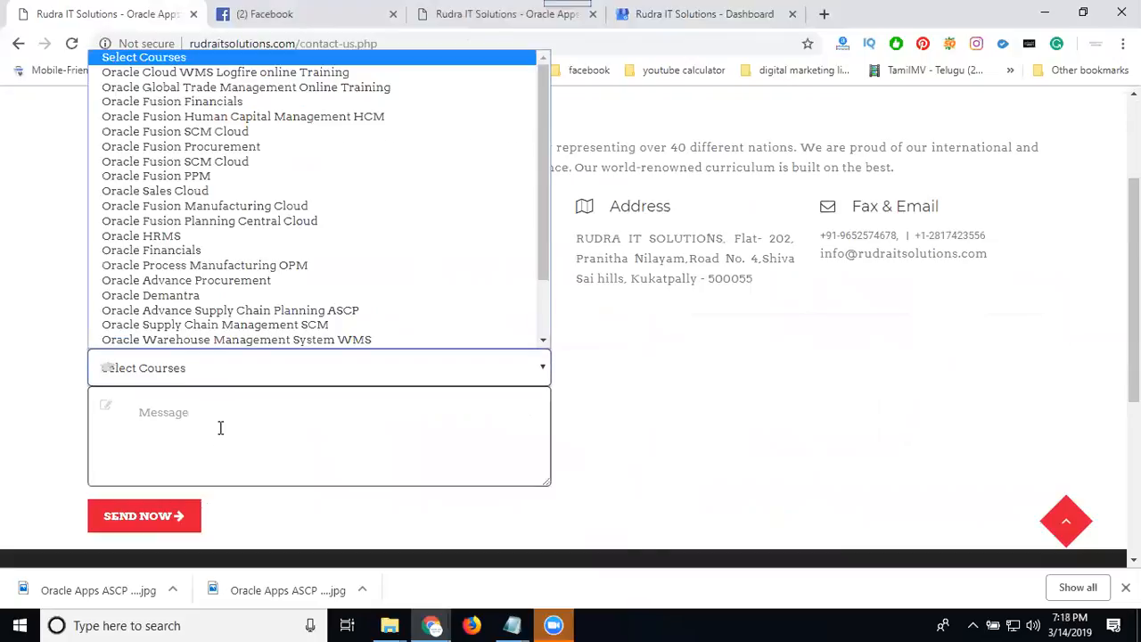